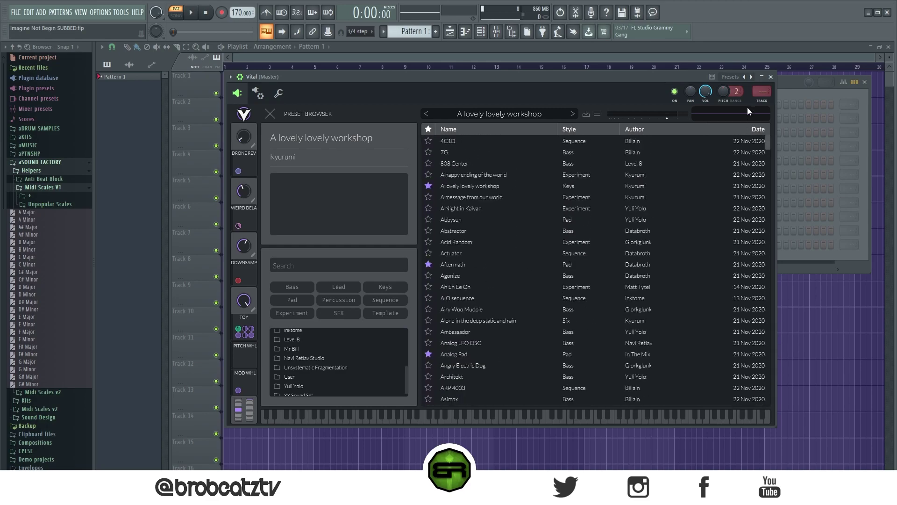
Examine the presets in Vital's Factory folder and return to the synth's main page
scroll(323, 374, up, 5)
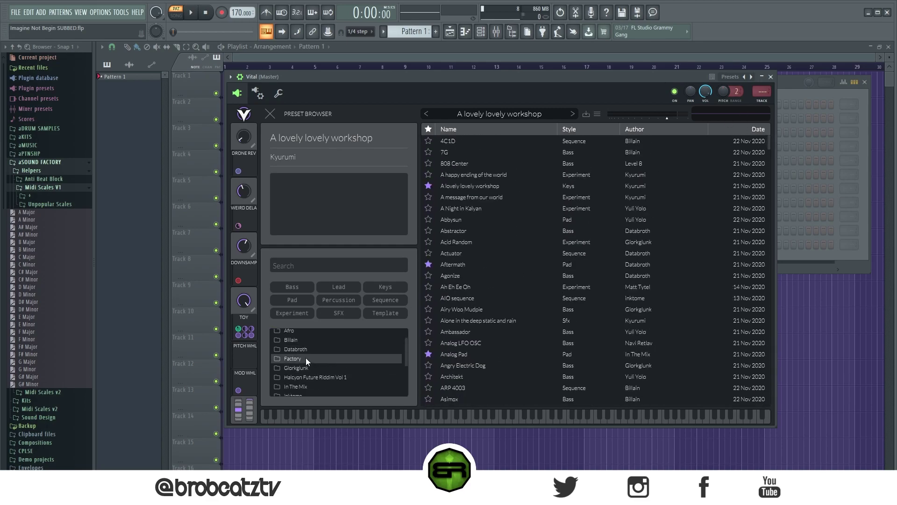
click(293, 357)
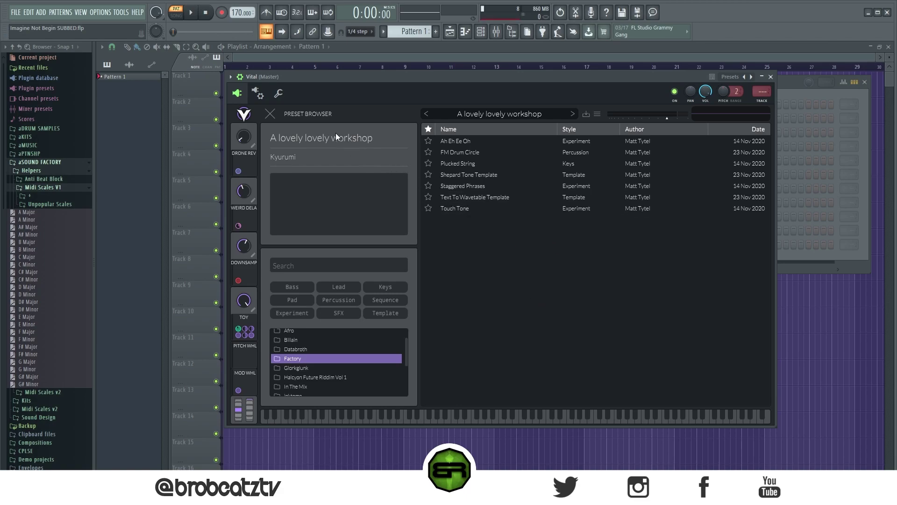
click(270, 115)
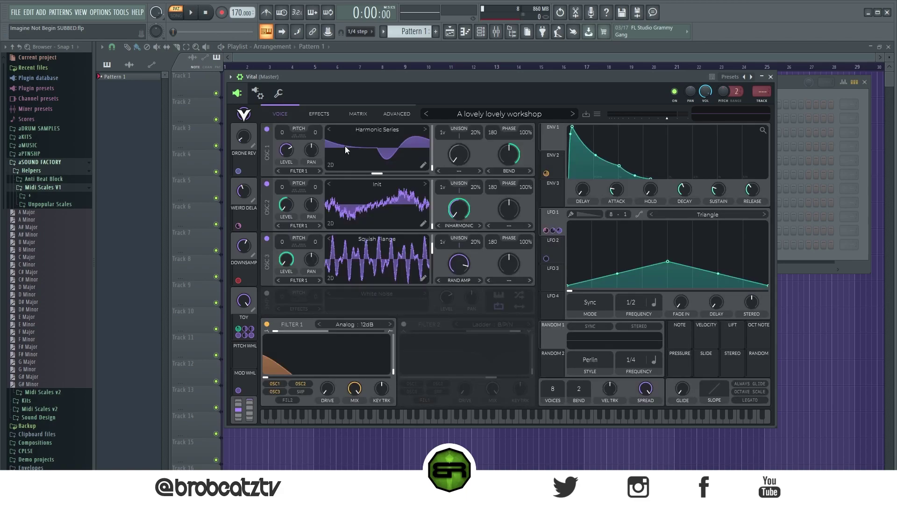
Examine Vital's effects and matrix pages, return to the voice page, and close the plugin
click(320, 115)
click(358, 113)
click(332, 113)
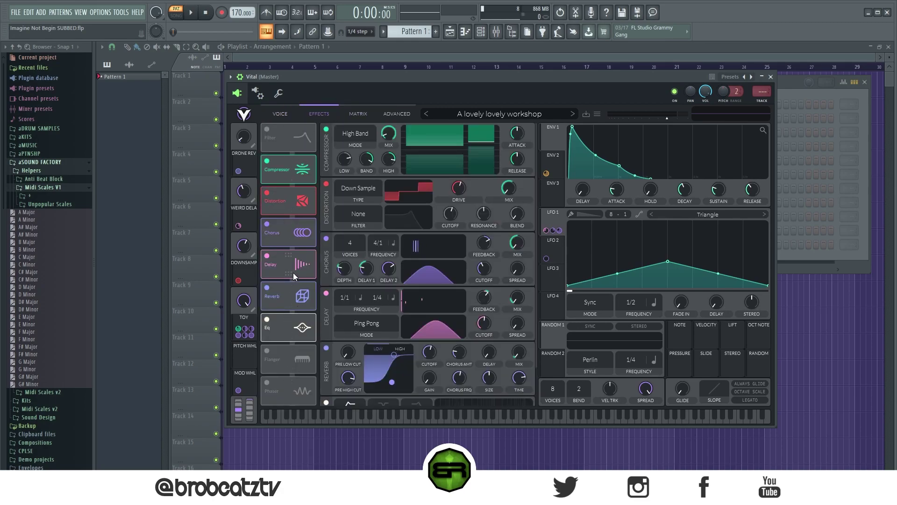
click(284, 114)
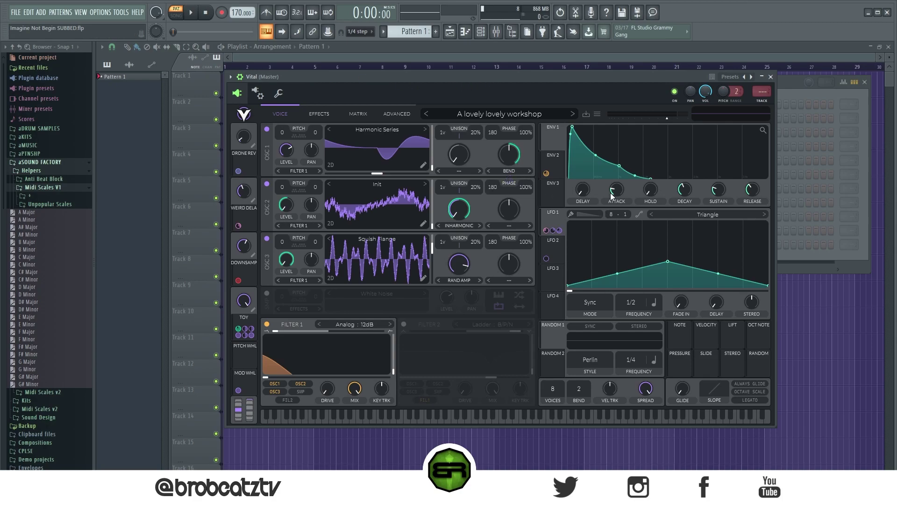
click(771, 76)
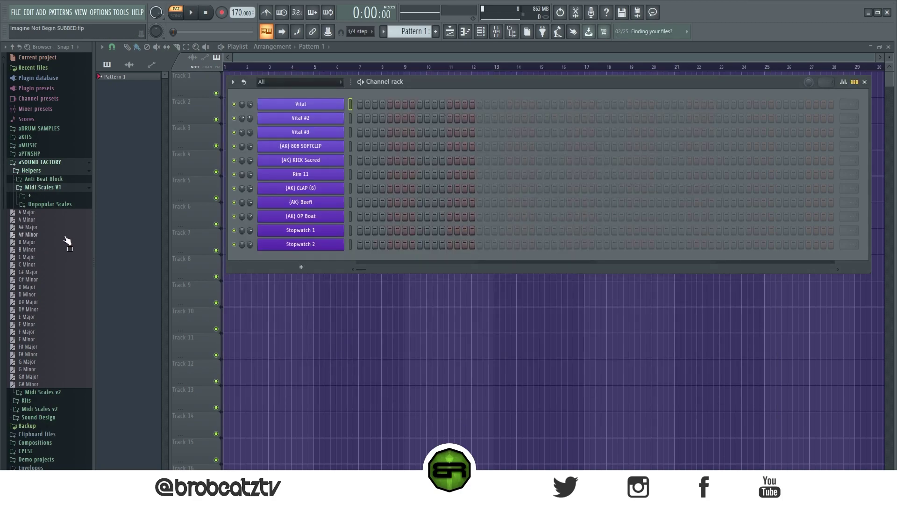
Load the C Minor MIDI scale onto the first Vital channel and open that channel's piano roll
drag(27, 264, 287, 89)
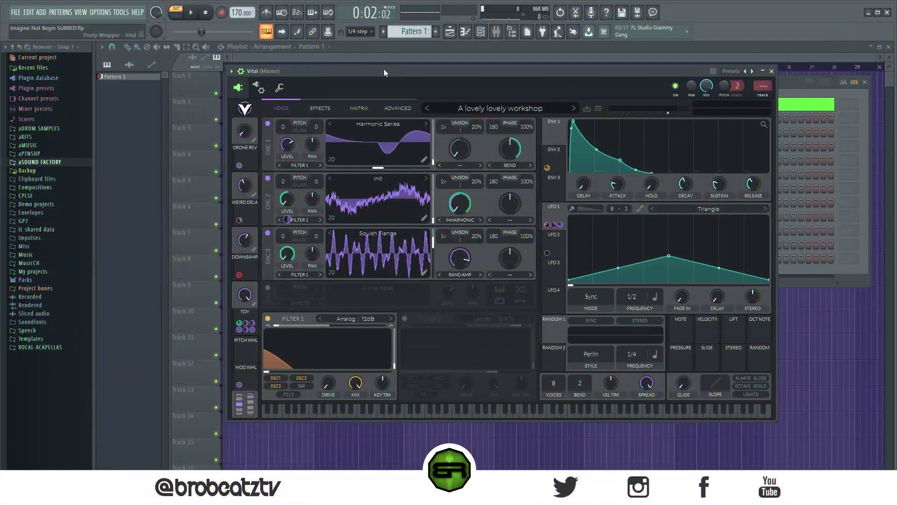
click(484, 107)
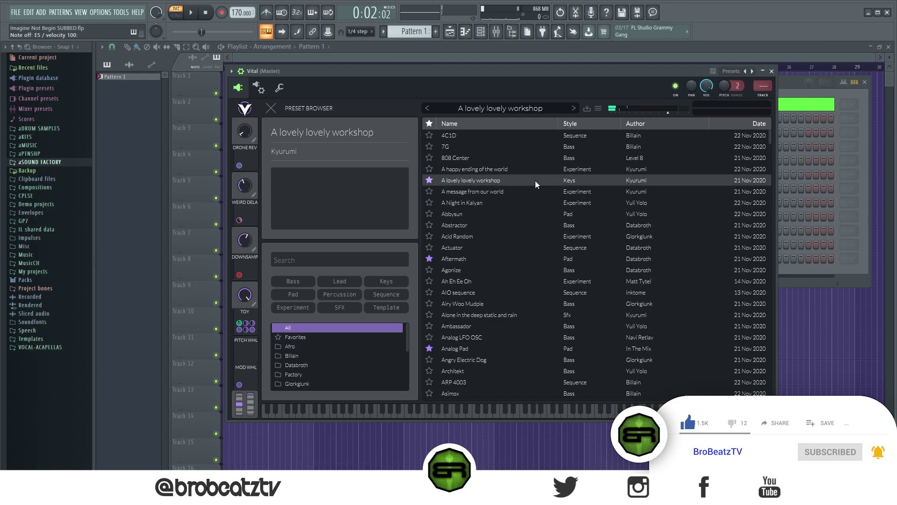
click(771, 71)
right_click(343, 118)
click(363, 118)
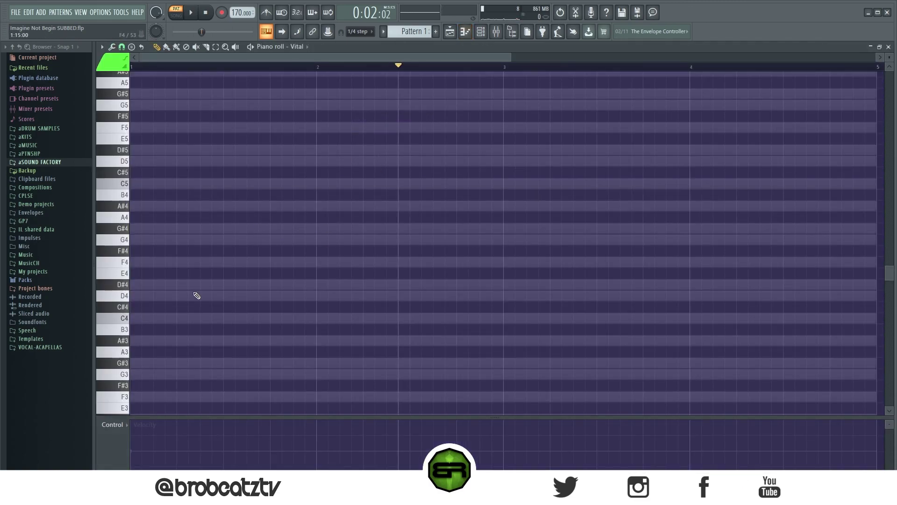
click(303, 66)
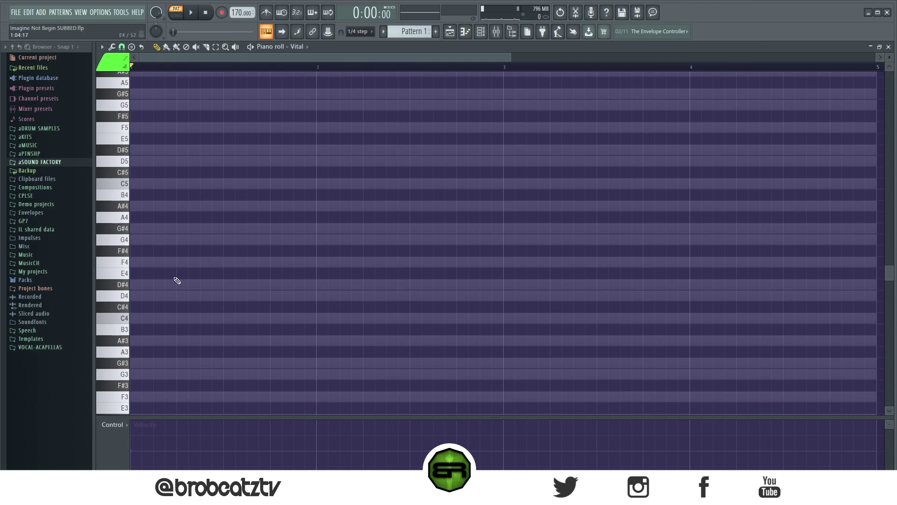
Stack notes on C4, D#4, G#3 and A#3 at the start of bar 1, each about 12 steps long
click(155, 321)
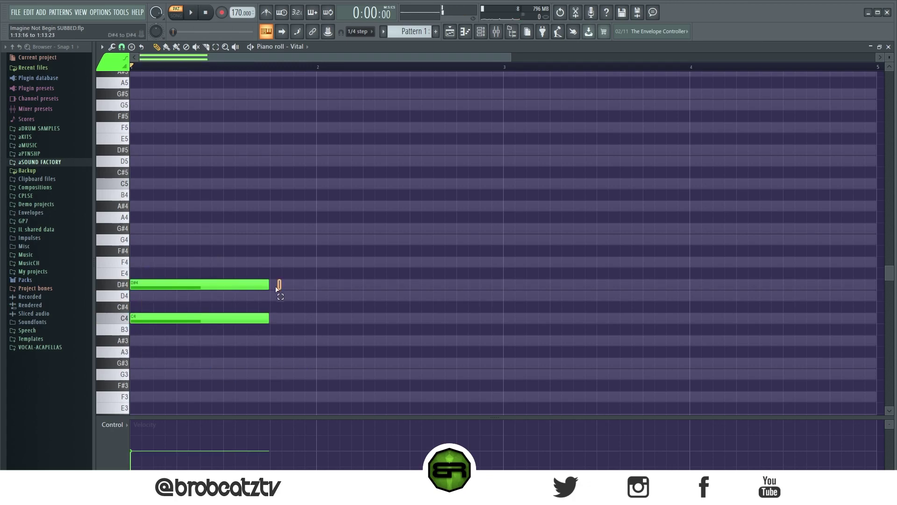
click(138, 317)
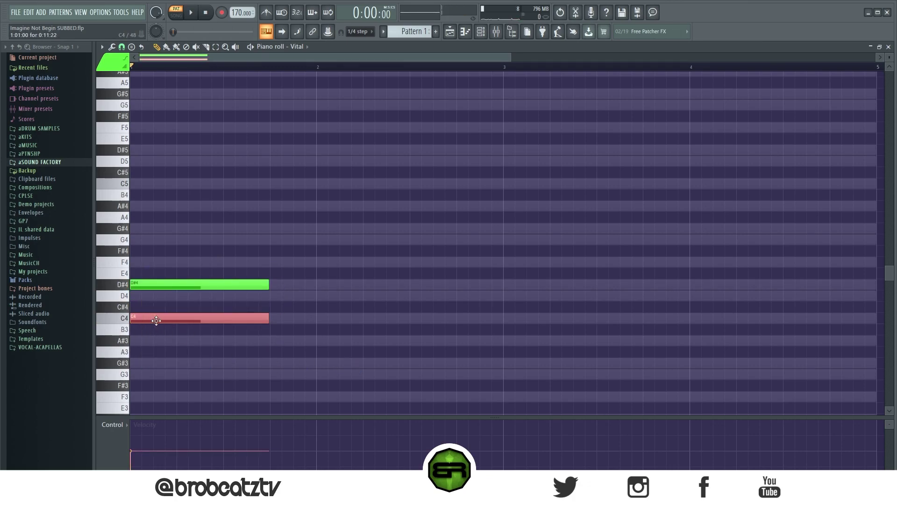
click(176, 365)
key(ctrl+a)
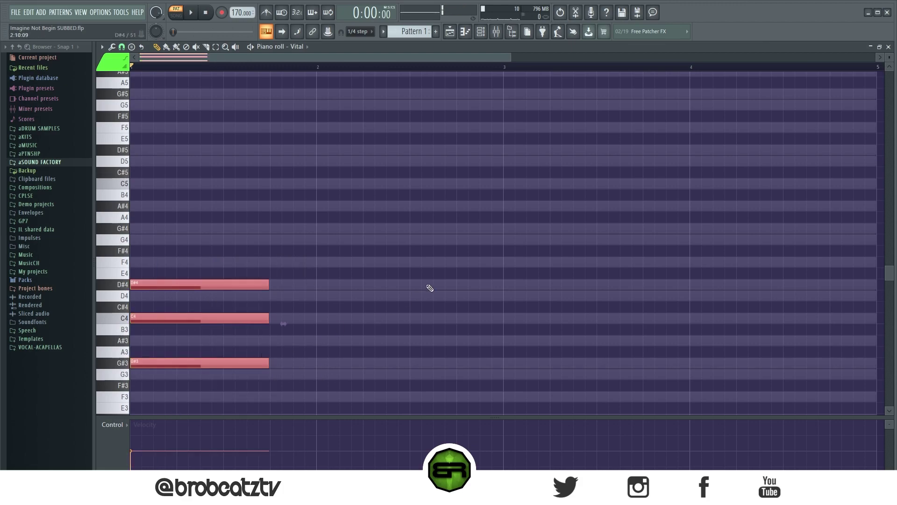
key(ctrl+d)
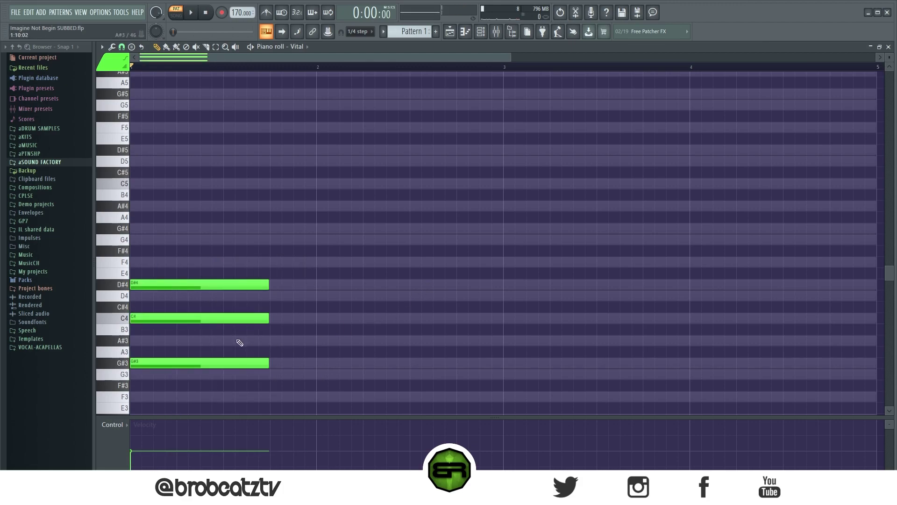
click(184, 341)
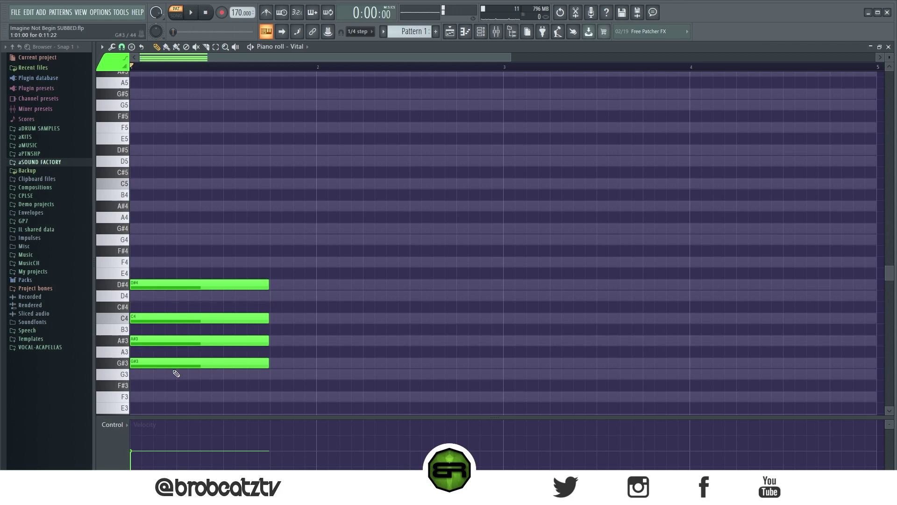
Move the C4 note to the last quarter of bar 3 and lengthen it to the start of bar 5
drag(292, 256, 252, 391)
drag(136, 302, 137, 321)
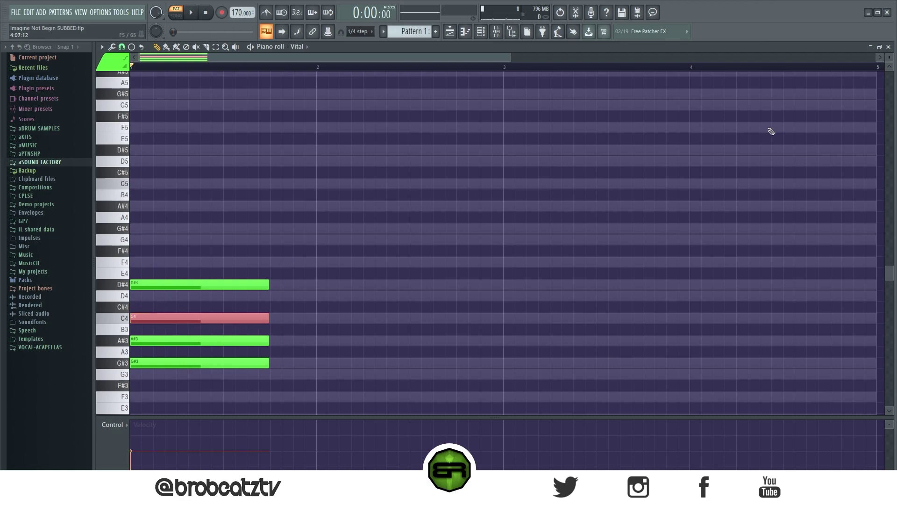
scroll(707, 160, up, 3)
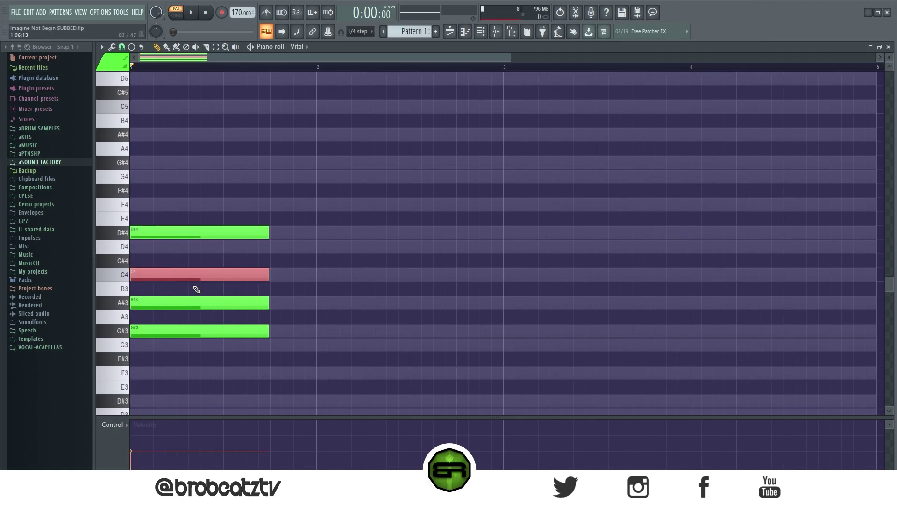
drag(170, 273, 681, 269)
drag(634, 212, 645, 288)
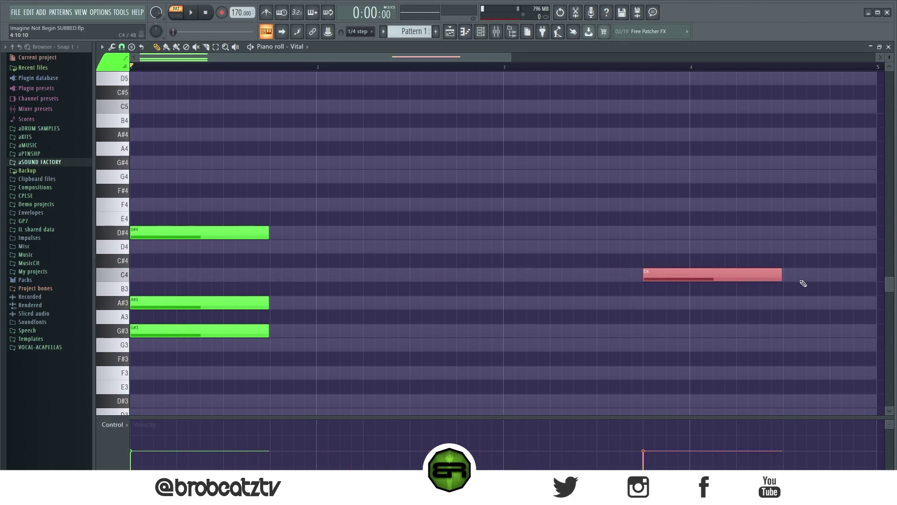
drag(788, 281, 878, 281)
click(386, 264)
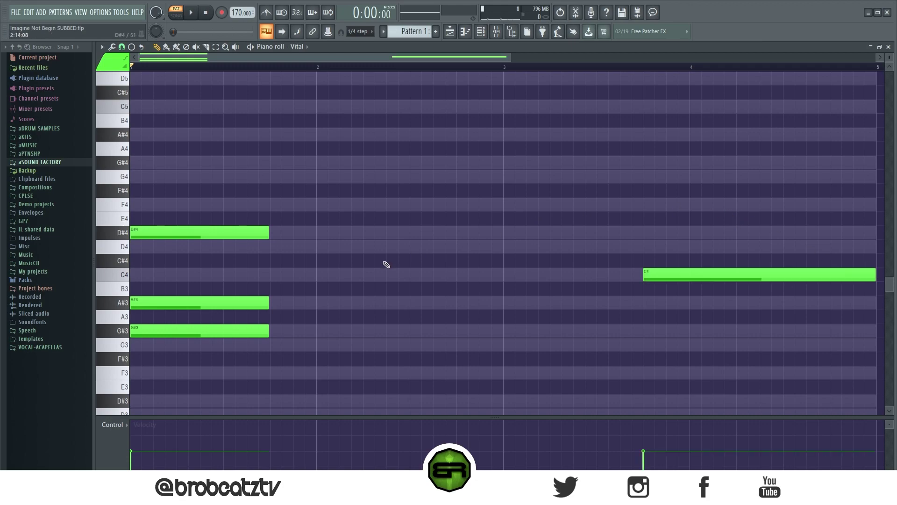
Raise the G#3 note at the start of bar 1 by one octave to G#4
click(197, 334)
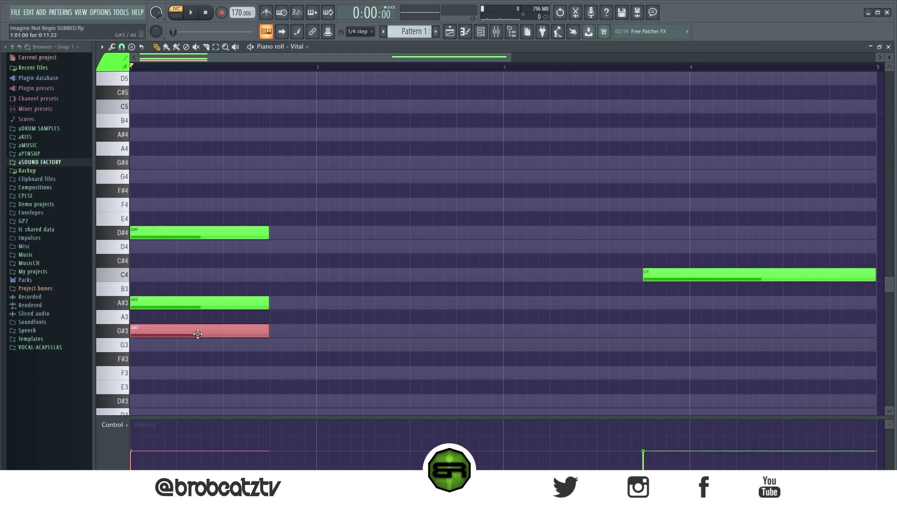
key(ctrl+Up)
click(232, 272)
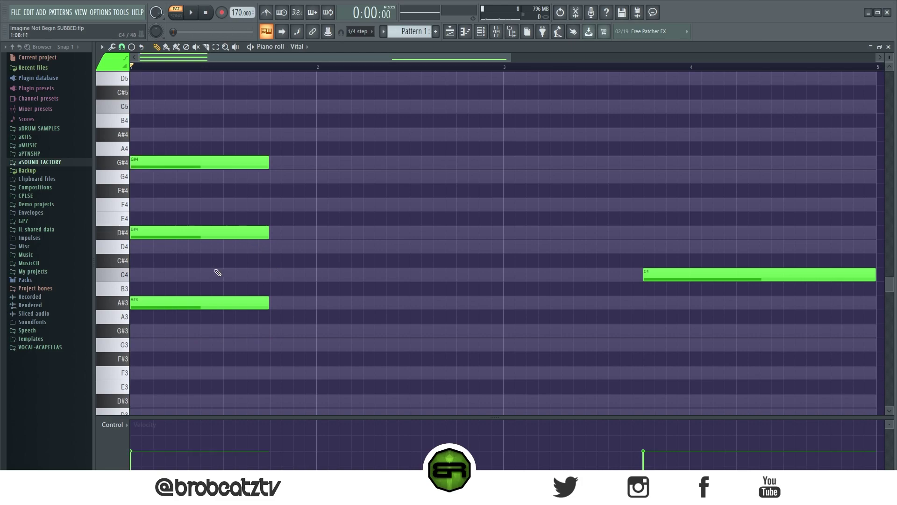
drag(202, 198, 220, 310)
click(327, 333)
Shift the D#4 note to the last quarter of bar 1 and the A#3 note to the start of bar 3
drag(173, 237, 313, 235)
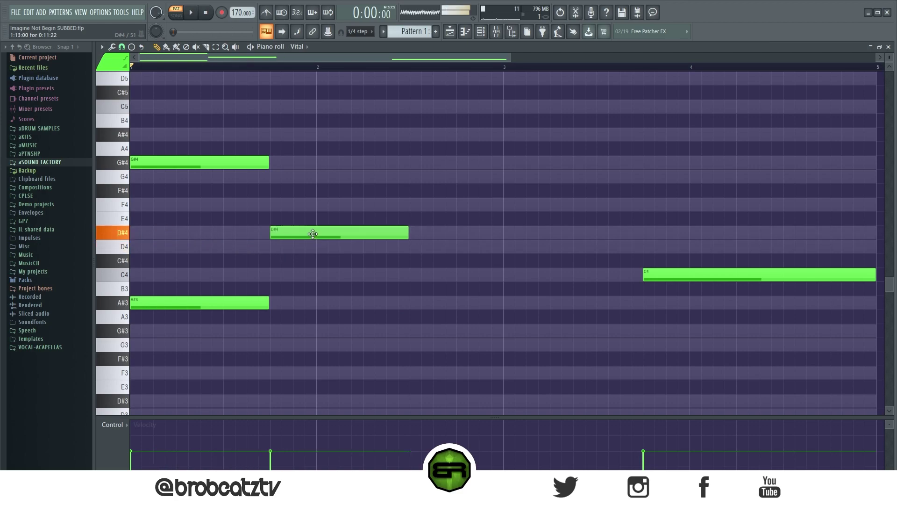
drag(256, 142, 285, 241)
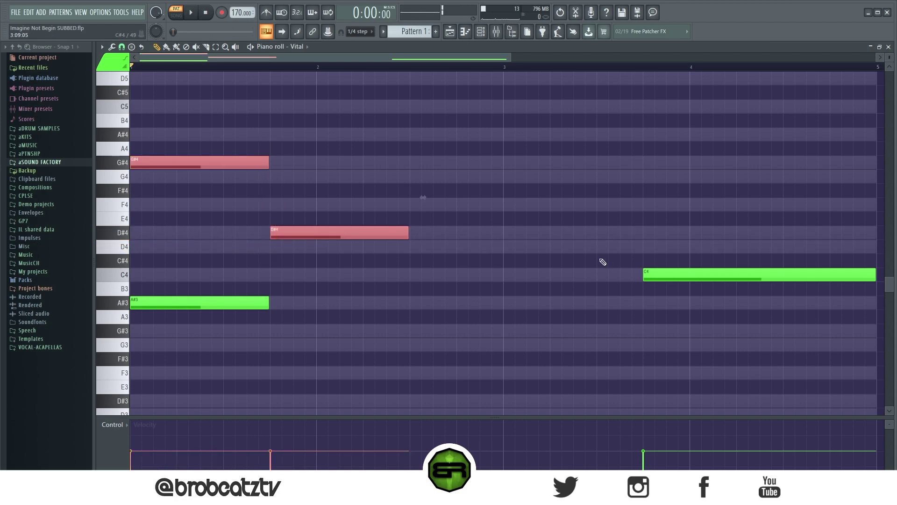
click(570, 349)
drag(162, 302, 535, 302)
Apply legato to all notes so each one reaches the next, and play the melody back
key(ctrl+a)
key(ctrl+l)
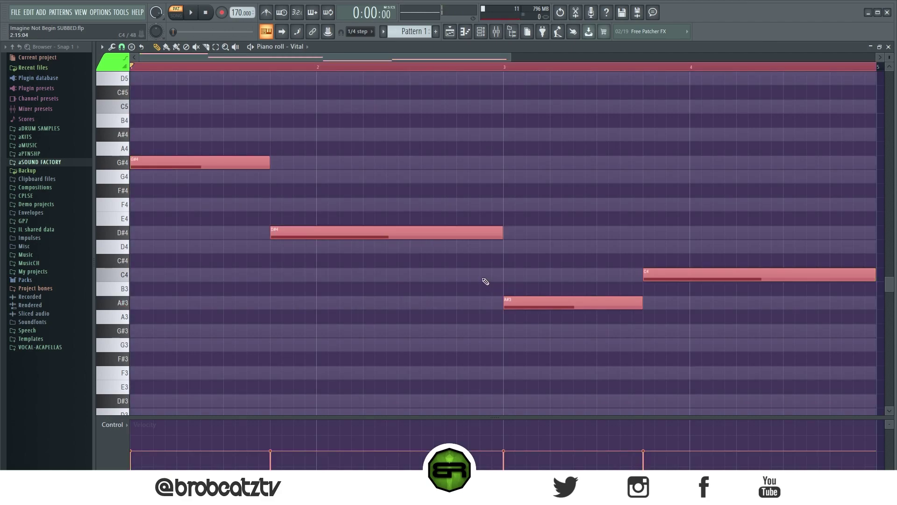
click(529, 194)
key(space)
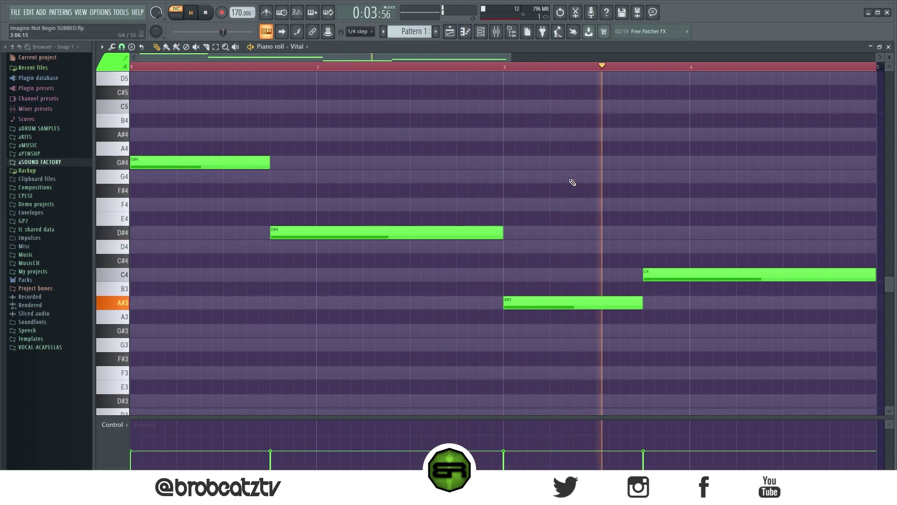
key(space)
Duplicate all four melody notes and transpose the copies up one octave
key(ctrl+a)
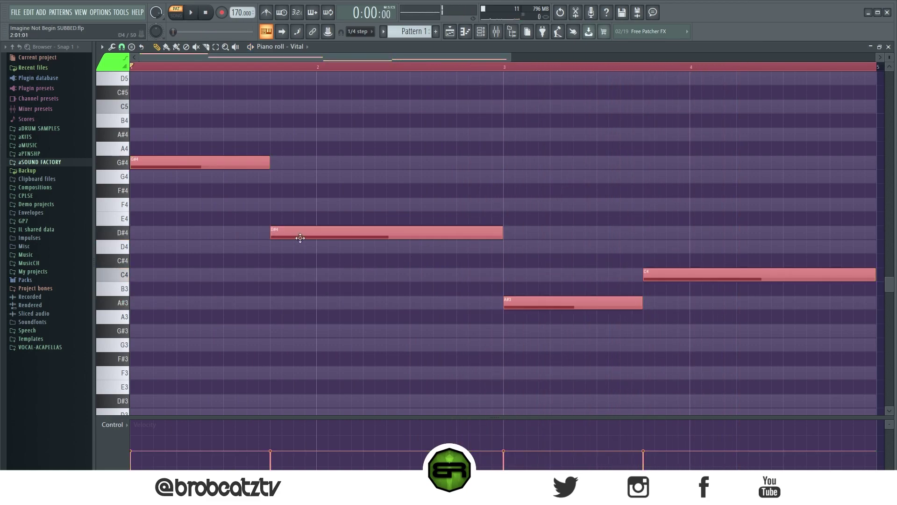
drag(200, 179, 123, 180)
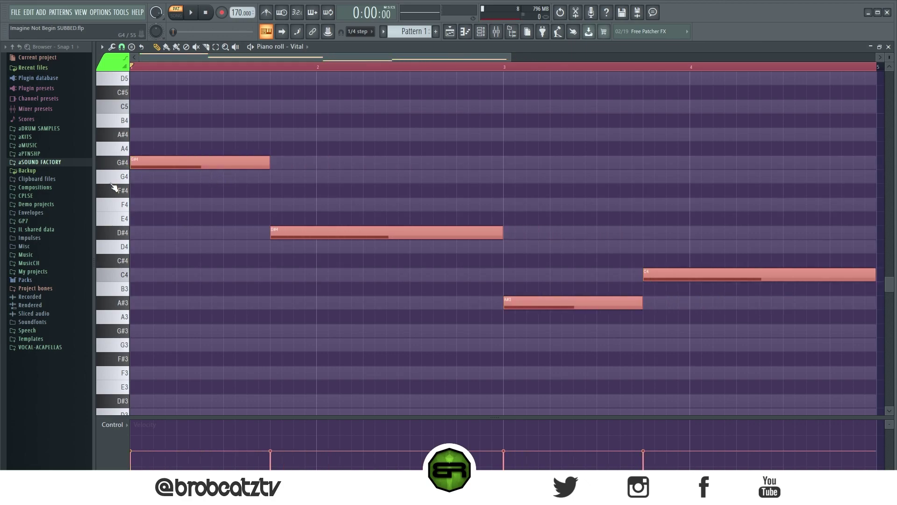
key(ctrl+Up)
scroll(237, 197, up, 5)
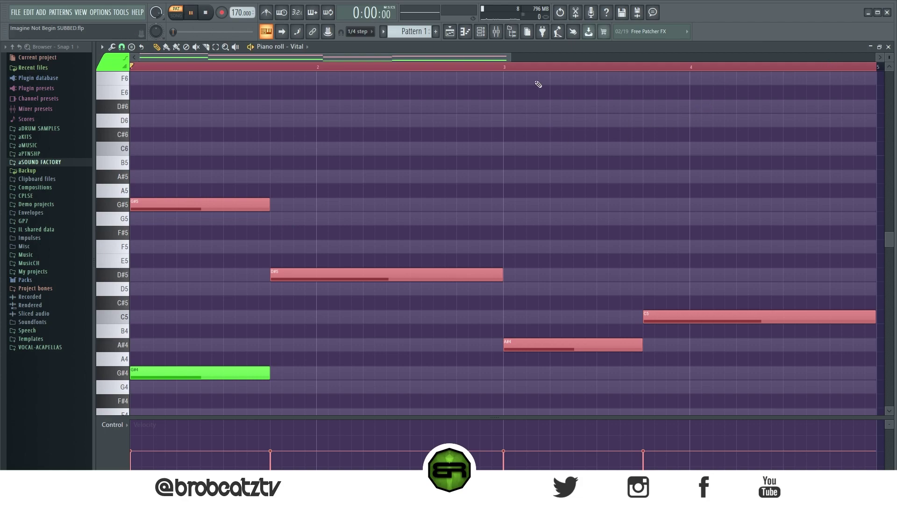
Play back the octave-layered melody, stop it, and clear the note selection
key(space)
scroll(628, 115, down, 2)
scroll(495, 166, down, 3)
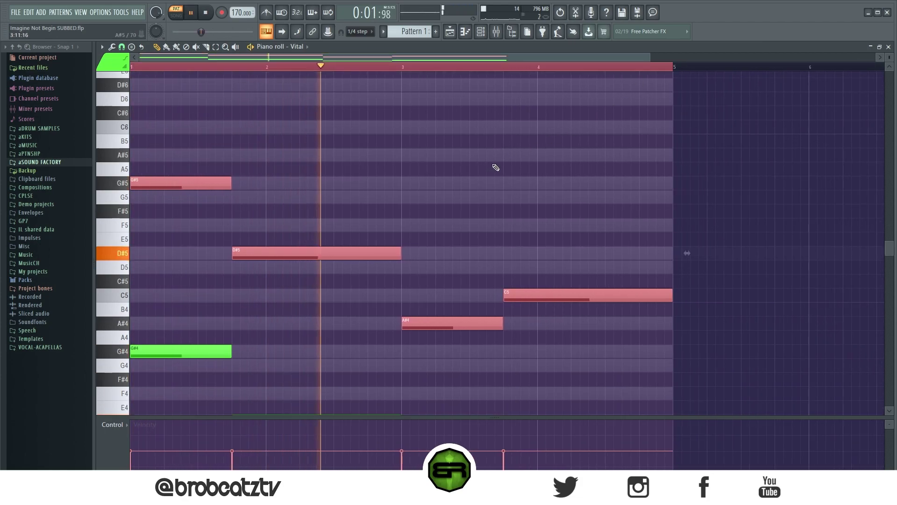
scroll(381, 178, up, 3)
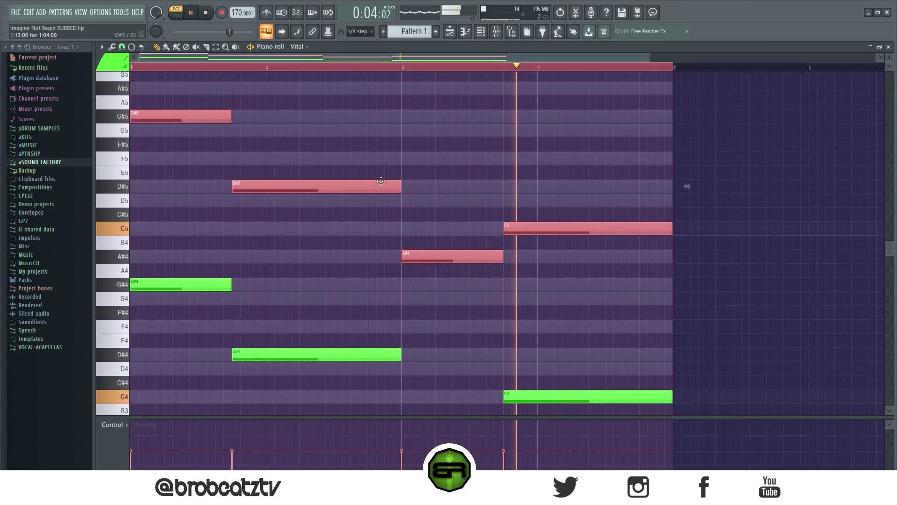
key(space)
click(384, 171)
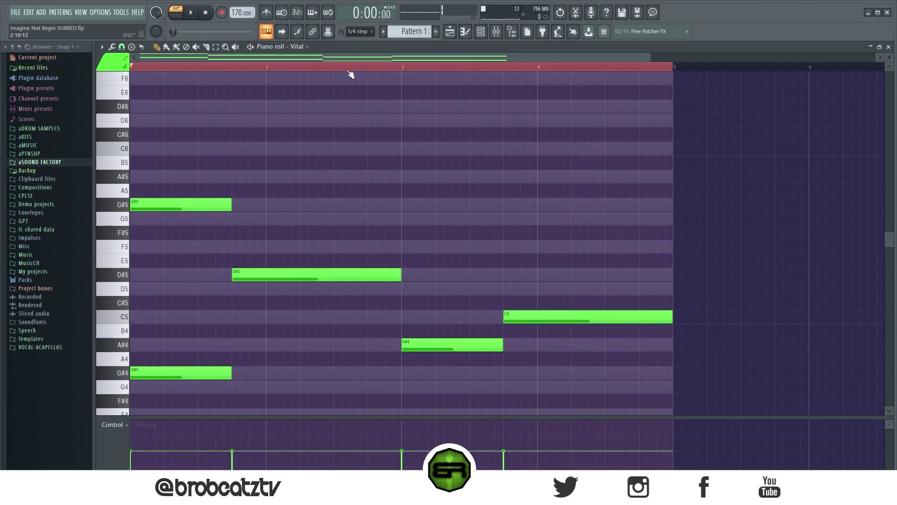
Copy the G#5 note up to C6 and the D#5 note up to G5 as harmony
scroll(229, 229, up, 1)
mouse_move(205, 253)
mouse_down()
mouse_move(341, 341)
mouse_move(607, 343)
mouse_up()
click(395, 263)
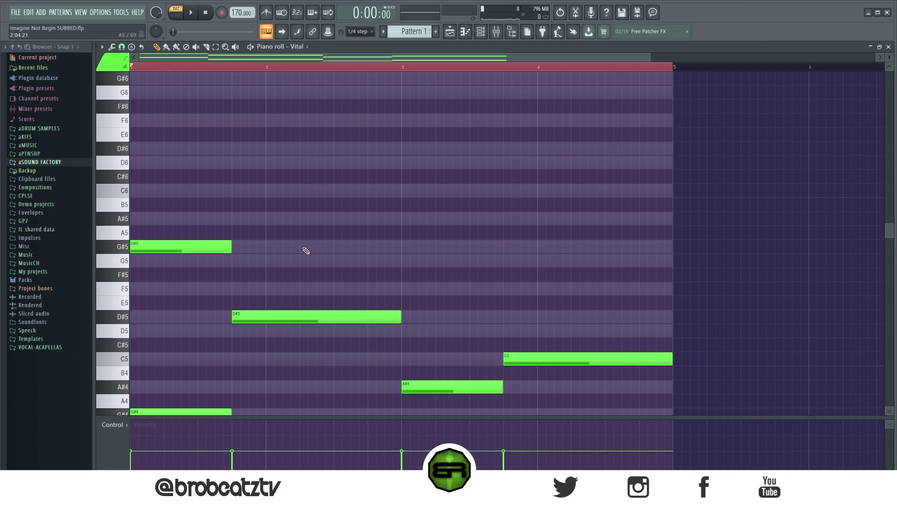
click(152, 251)
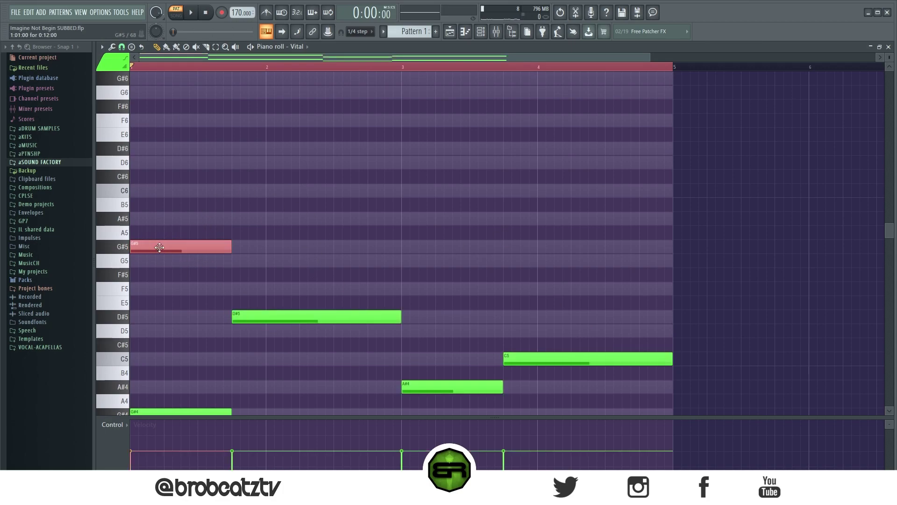
drag(161, 247, 162, 190)
click(282, 320)
drag(282, 325, 266, 260)
Copy A#4 to D5 and C5 to D#5, raise both copies an octave to D6 and D#6, and play the result
drag(431, 387, 426, 327)
mouse_move(556, 360)
mouse_down()
mouse_move(579, 330)
mouse_move(545, 311)
mouse_up()
drag(580, 282, 486, 336)
key(ctrl+Up)
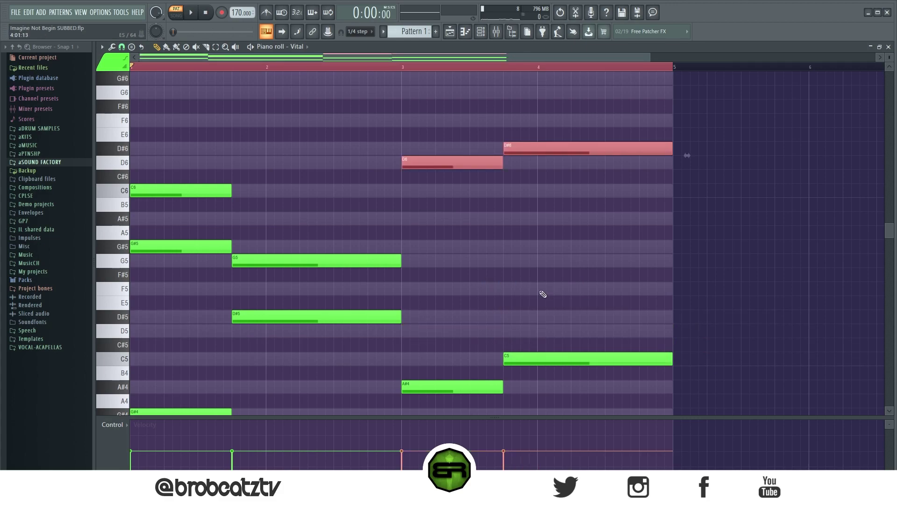
key(ctrl+d)
key(space)
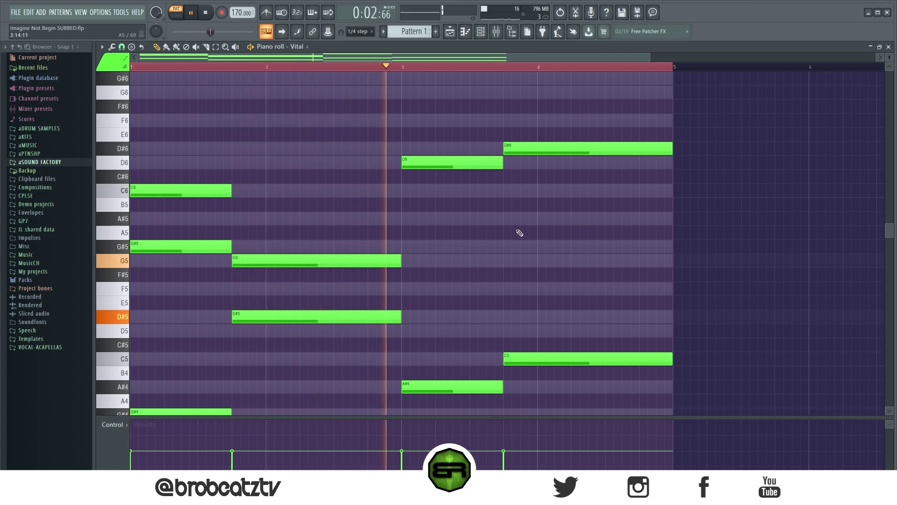
Swap the pitches of the last two high harmony notes to D#6 and D6, and play them from just before bar 3
key(space)
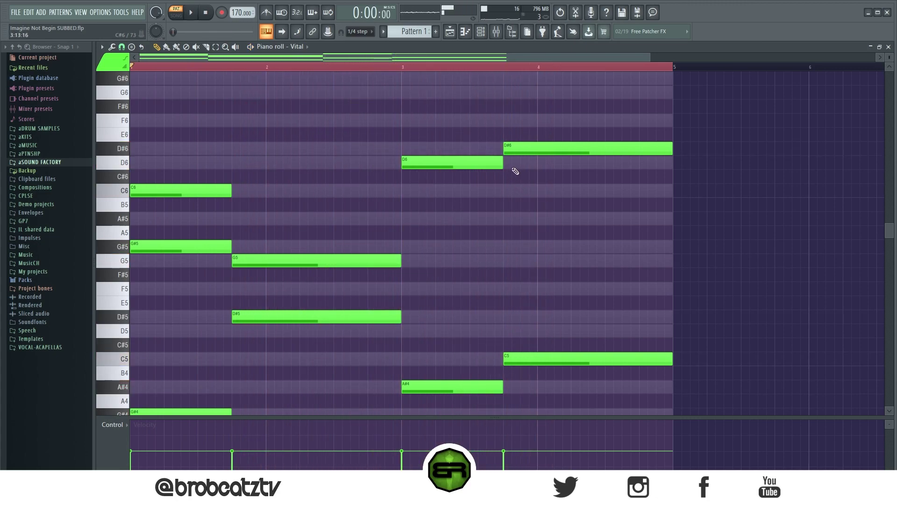
drag(528, 148, 531, 164)
drag(474, 160, 474, 147)
click(393, 67)
key(space)
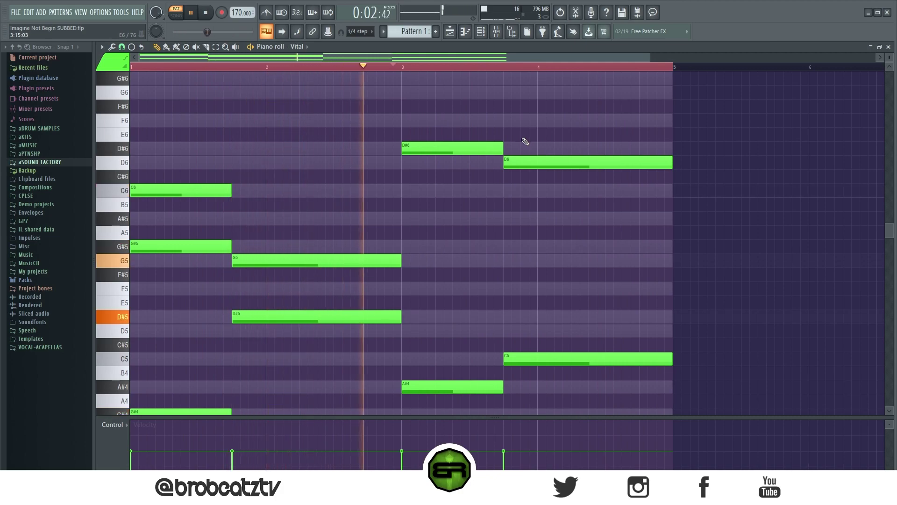
key(space)
drag(528, 128, 582, 322)
click(452, 186)
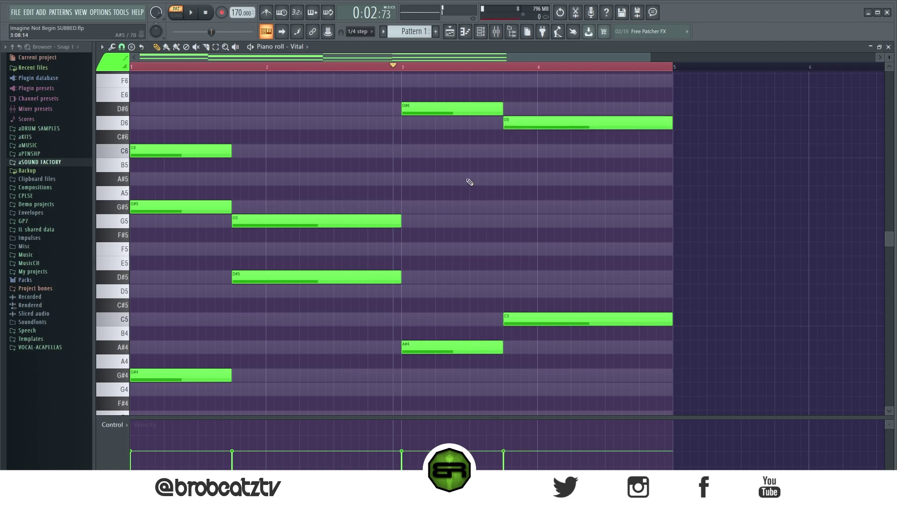
scroll(448, 238, up, 2)
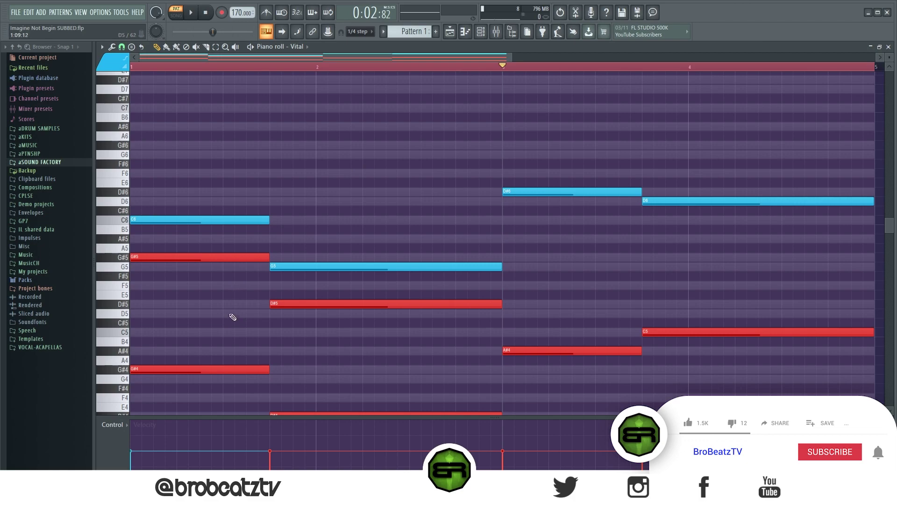
drag(177, 253, 190, 290)
click(220, 217)
key(ctrl+d)
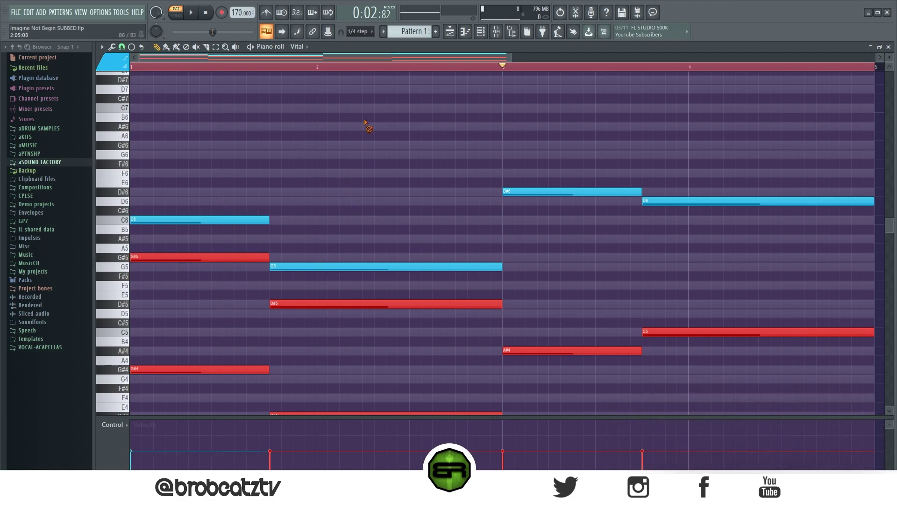
Set the colour group for new notes to yellow (2), removing any trial notes
click(107, 59)
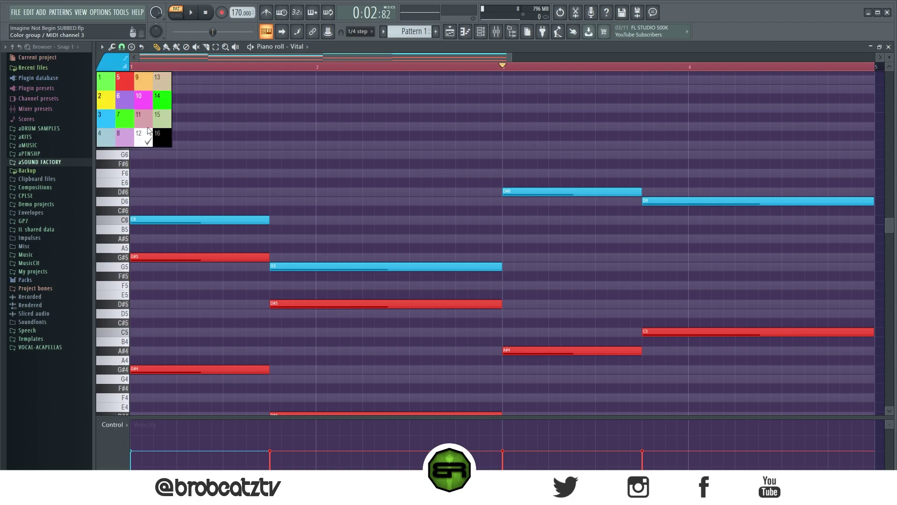
click(111, 102)
click(369, 154)
click(437, 127)
right_click(494, 130)
right_click(421, 154)
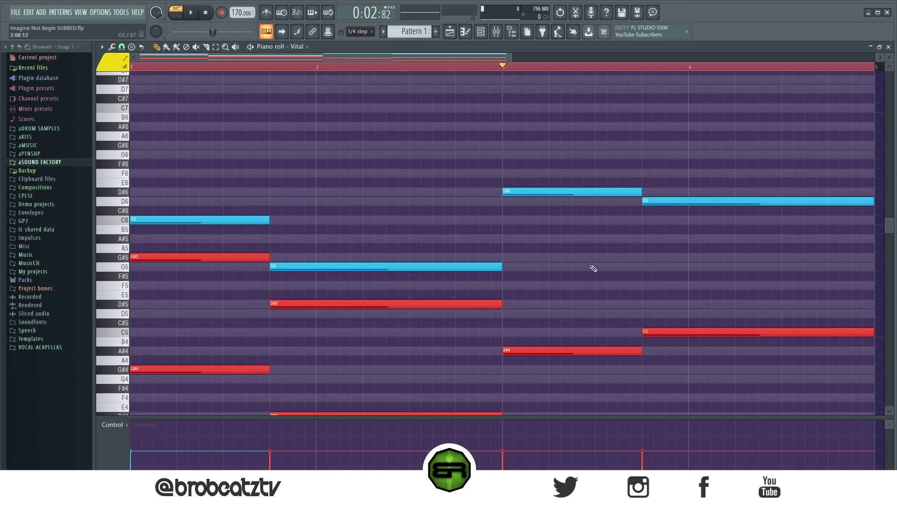
Draw a yellow D#6 counter-melody note in bar 1, shorten it and move it to start at step 9
drag(243, 282, 476, 335)
click(477, 335)
click(236, 190)
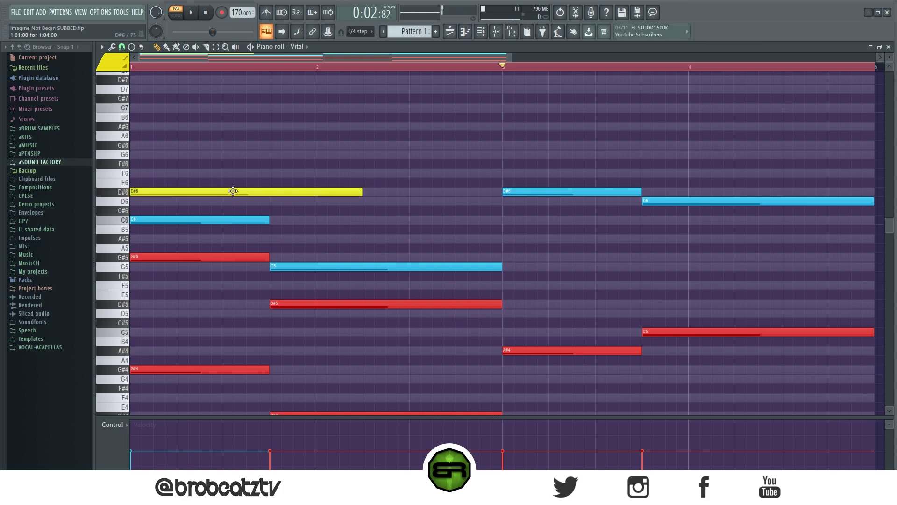
drag(358, 192, 259, 201)
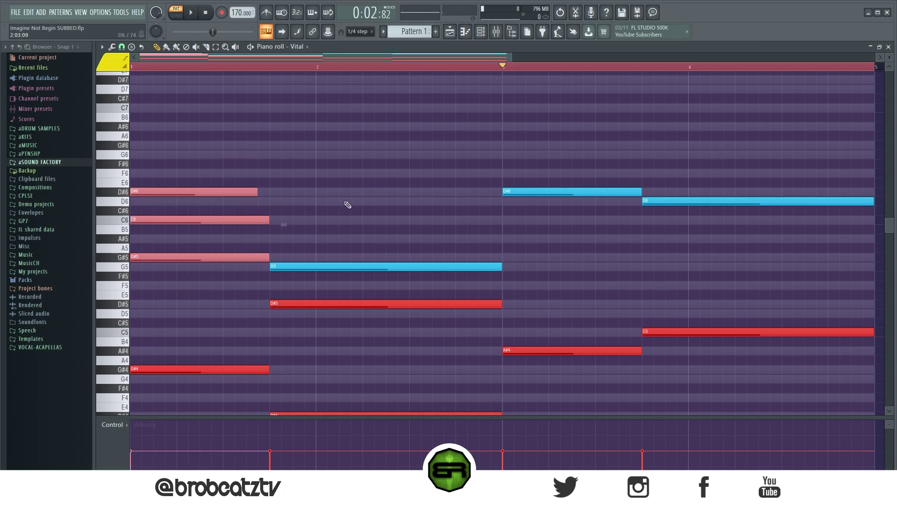
drag(185, 192, 277, 186)
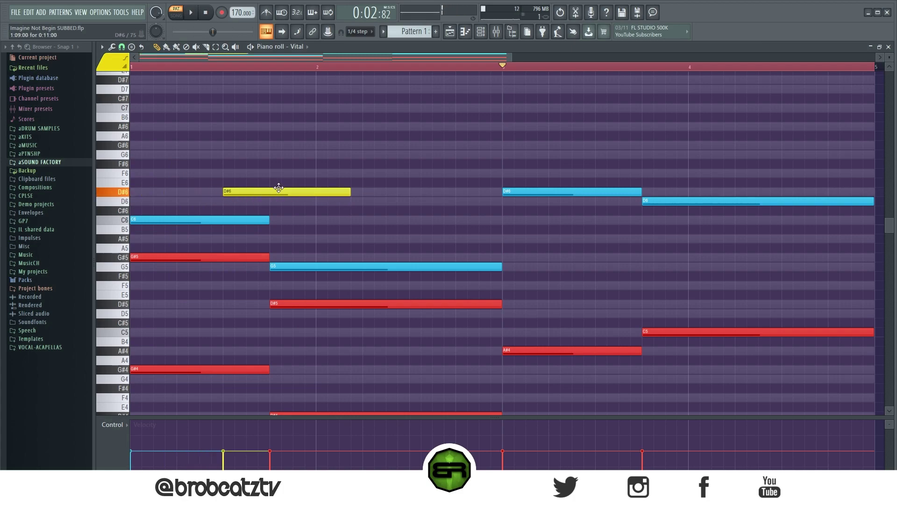
drag(350, 195, 277, 195)
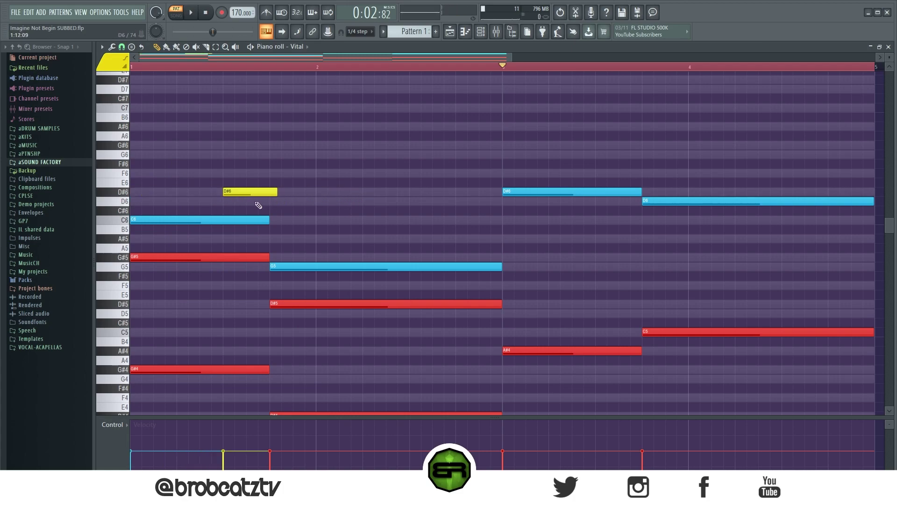
Trim the yellow D#6 note to end just before the second chord, and play the pattern from the start
click(273, 201)
drag(297, 229, 361, 247)
right_click(369, 248)
right_click(304, 201)
drag(277, 192, 266, 192)
key(space)
click(134, 68)
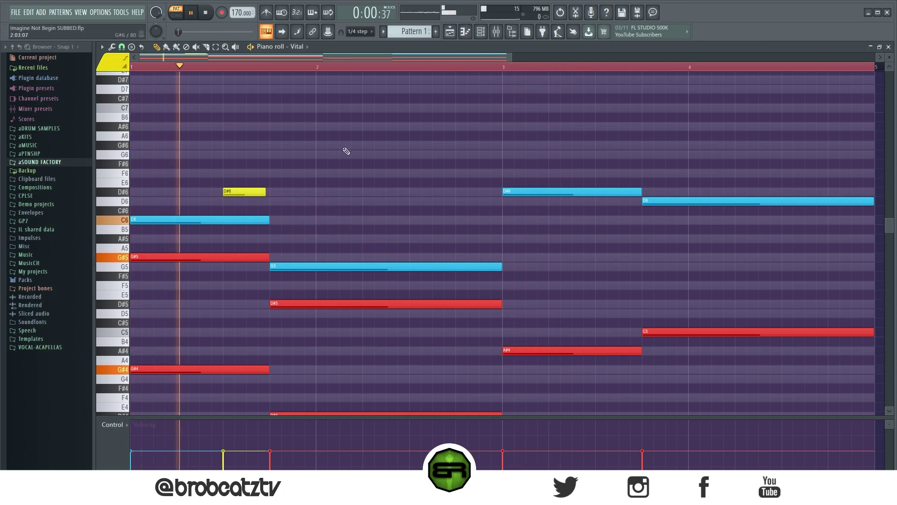
key(space)
Shorten the blue C6 note in bar 1 and add short yellow C6 and A#5 notes at steps 11 and 15
mouse_move(268, 219)
mouse_down()
mouse_move(254, 223)
mouse_move(290, 220)
mouse_move(257, 217)
mouse_move(266, 226)
mouse_up()
click(251, 219)
key(space)
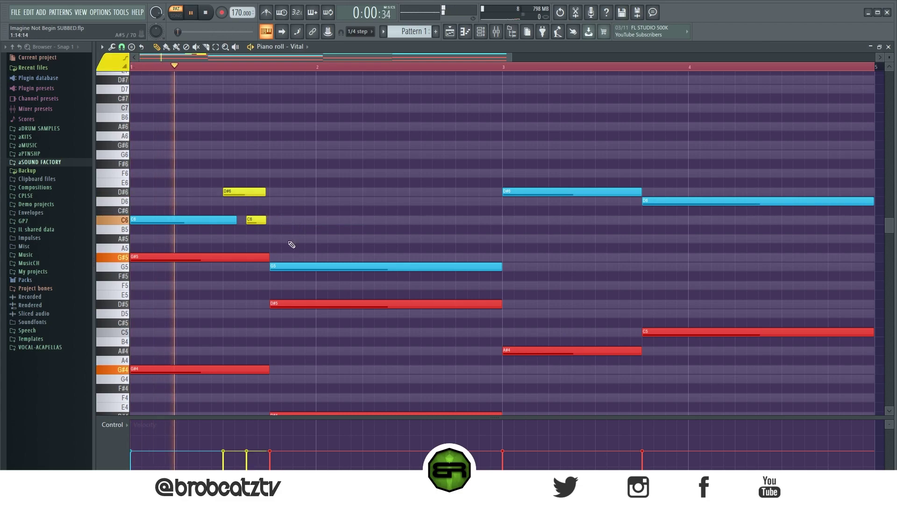
click(299, 238)
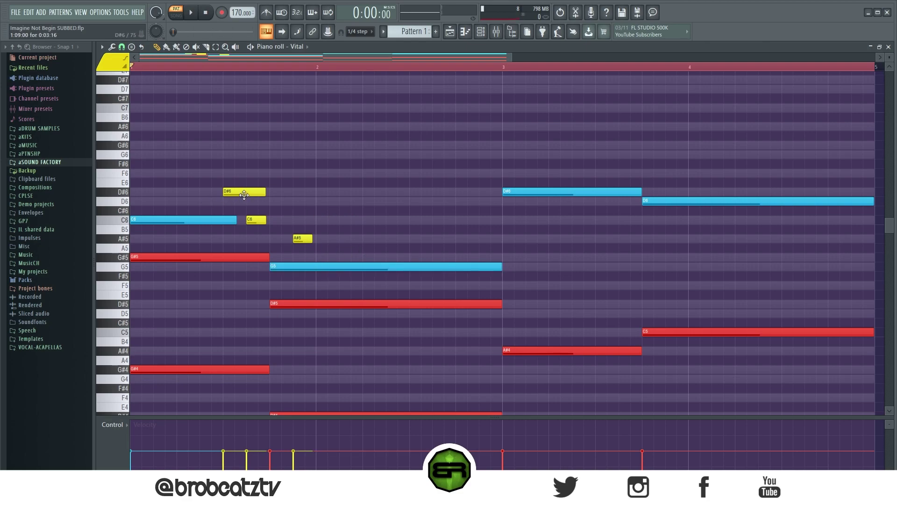
Add two short yellow G6 notes in bar 2 at steps 1 and 5
click(319, 154)
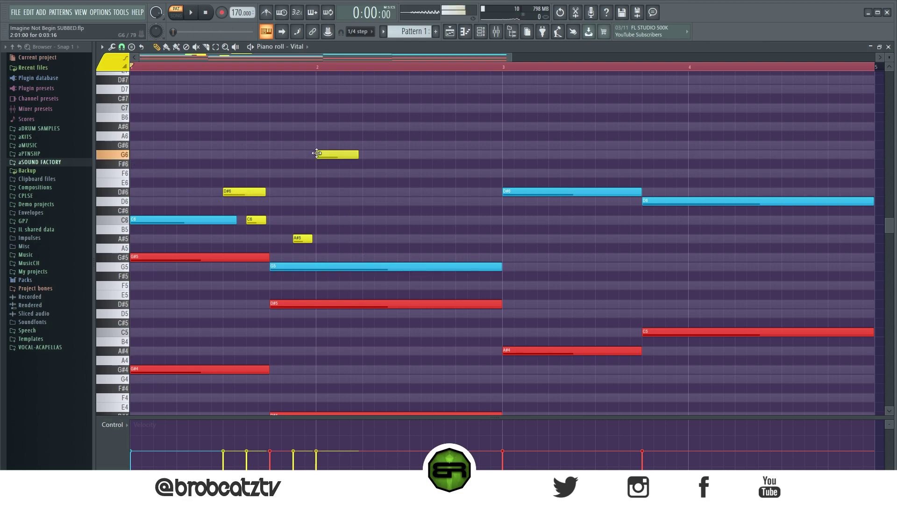
key(space)
click(366, 155)
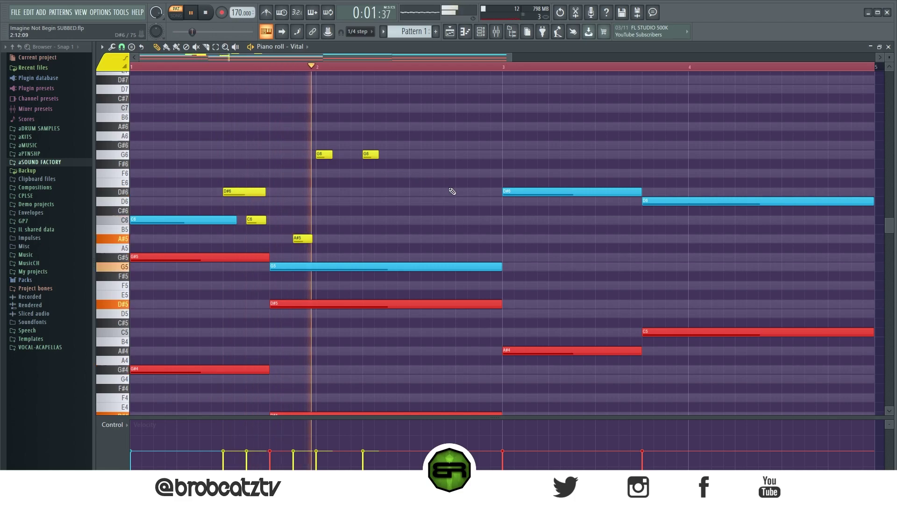
Finish the bar 2 run with short F6, D#6, C6 and D6 notes from step 9 on, and play it
click(417, 174)
key(space)
click(434, 192)
click(462, 220)
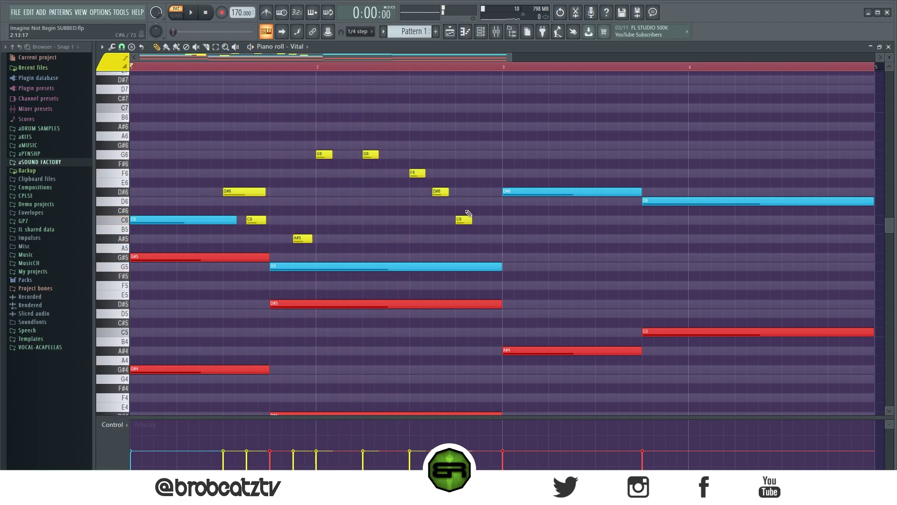
click(467, 201)
key(space)
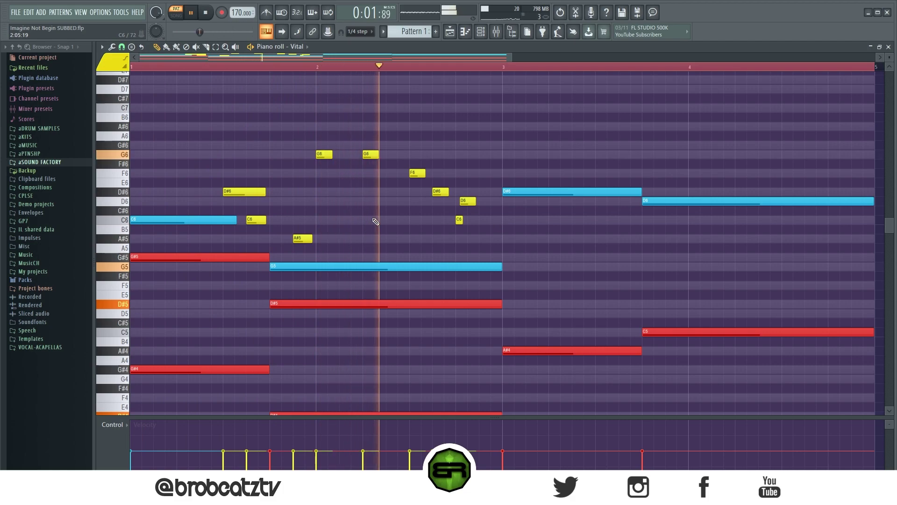
key(space)
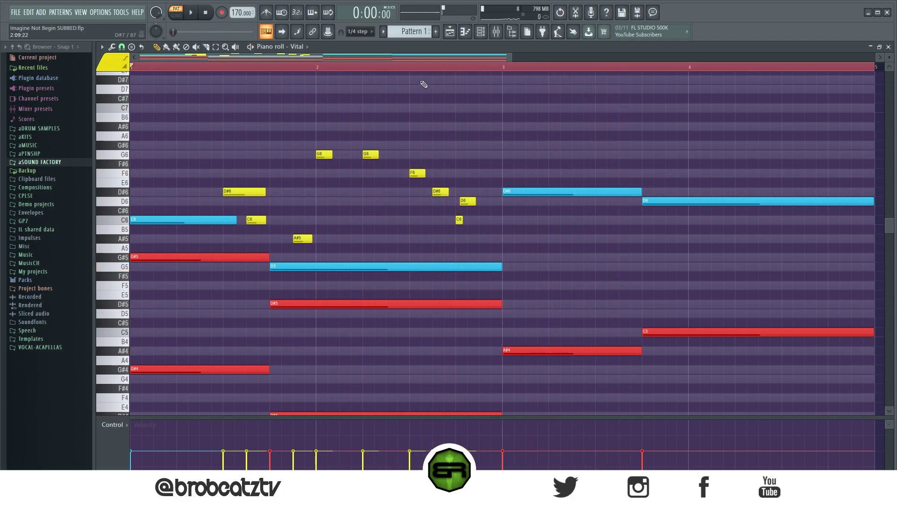
Add a short yellow A#6 note at the start of bar 3 and play the pattern
drag(397, 60, 514, 75)
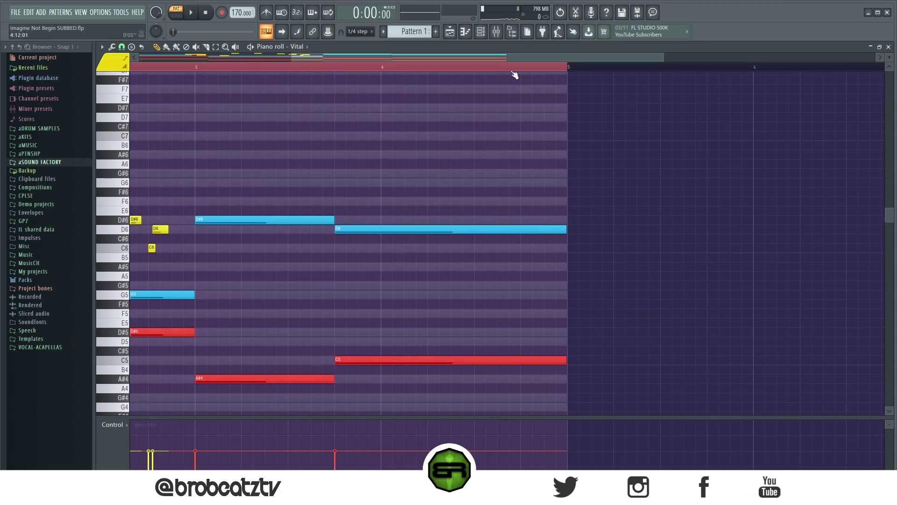
drag(660, 56, 553, 56)
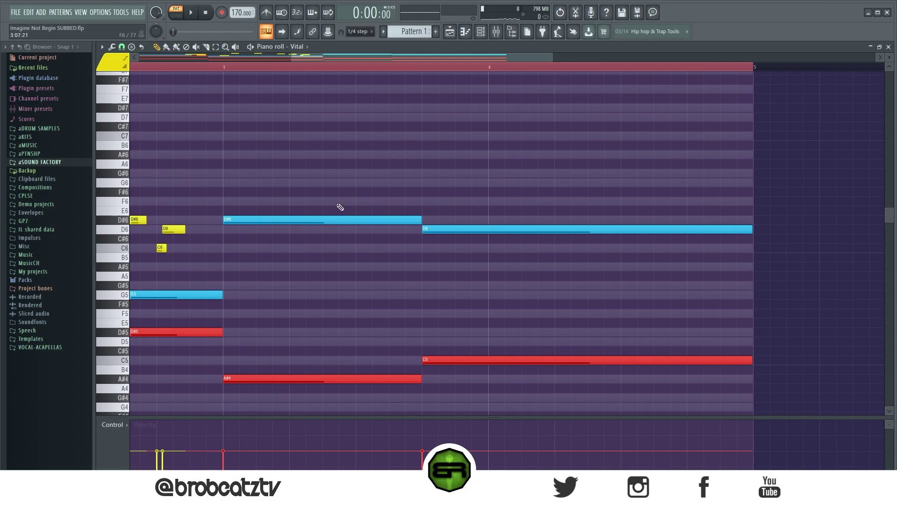
scroll(257, 353, down, 3)
scroll(272, 327, up, 3)
scroll(247, 275, up, 2)
scroll(248, 275, up, 1)
click(228, 183)
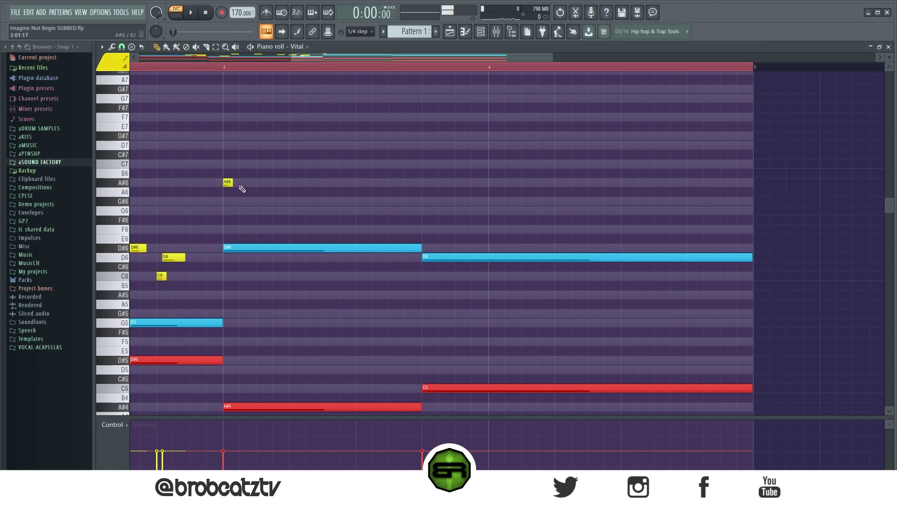
key(space)
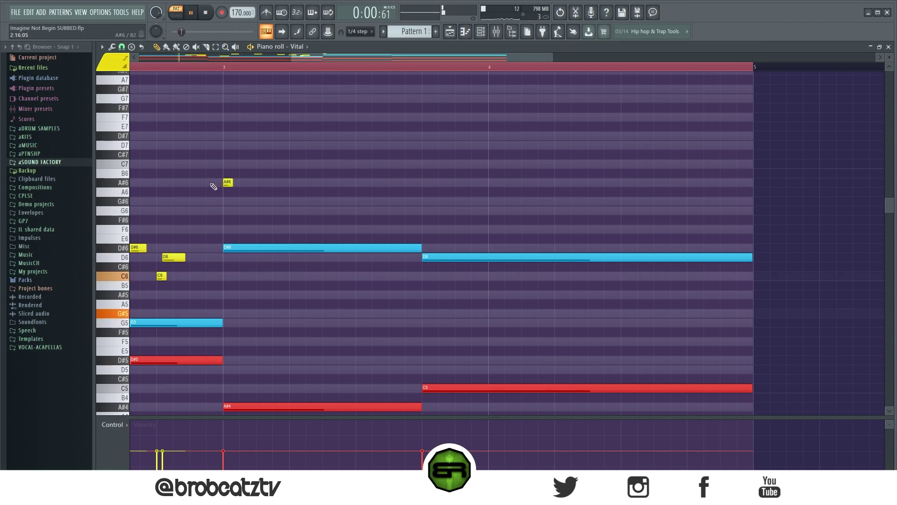
Lengthen the yellow A#6 note and move it to step 3 of bar 3 while listening
drag(232, 183, 243, 183)
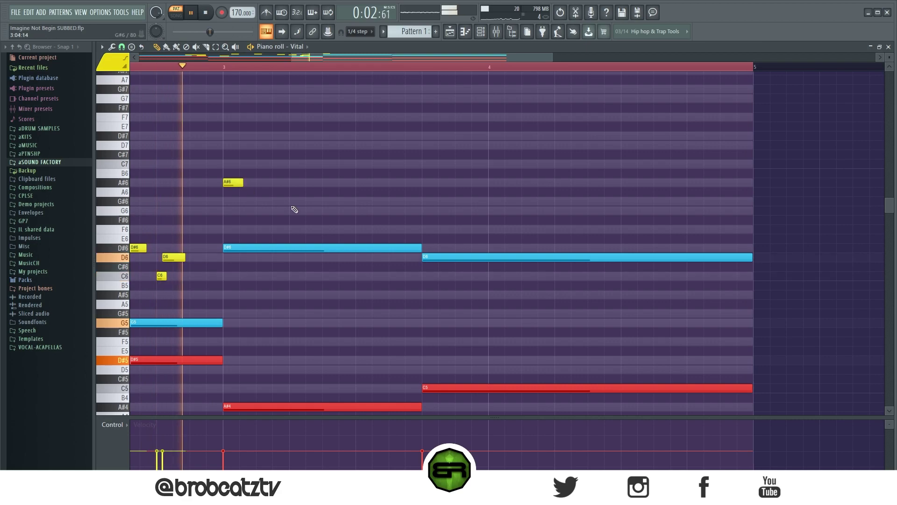
key(space)
key(space)
drag(234, 183, 266, 183)
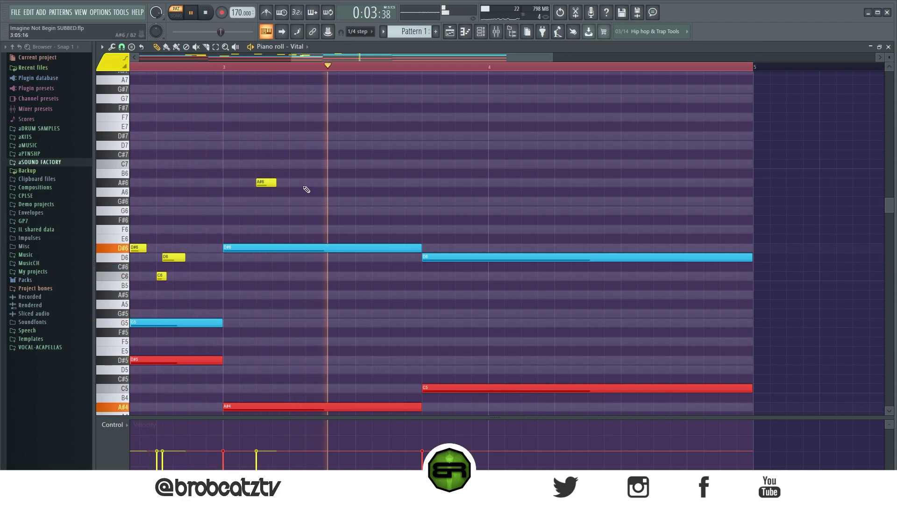
Add a short yellow D6 note at step 9 of bar 3 and play the result
key(space)
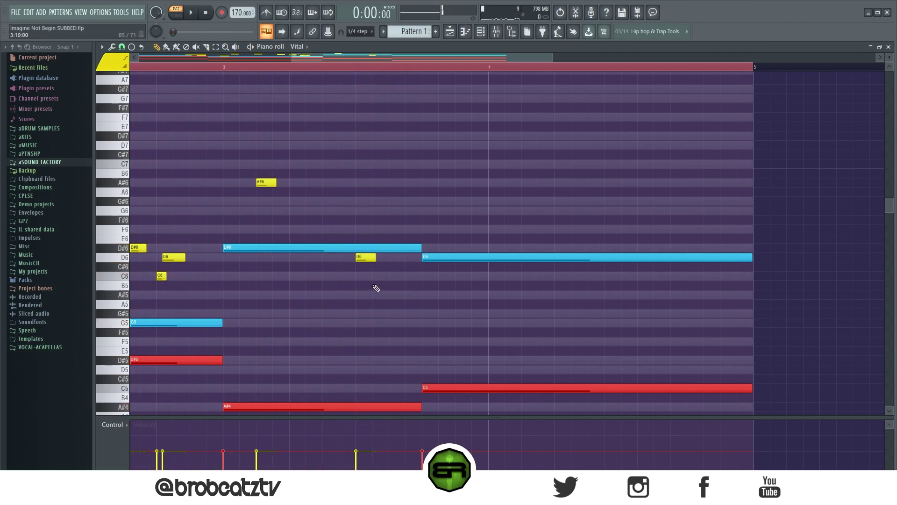
key(space)
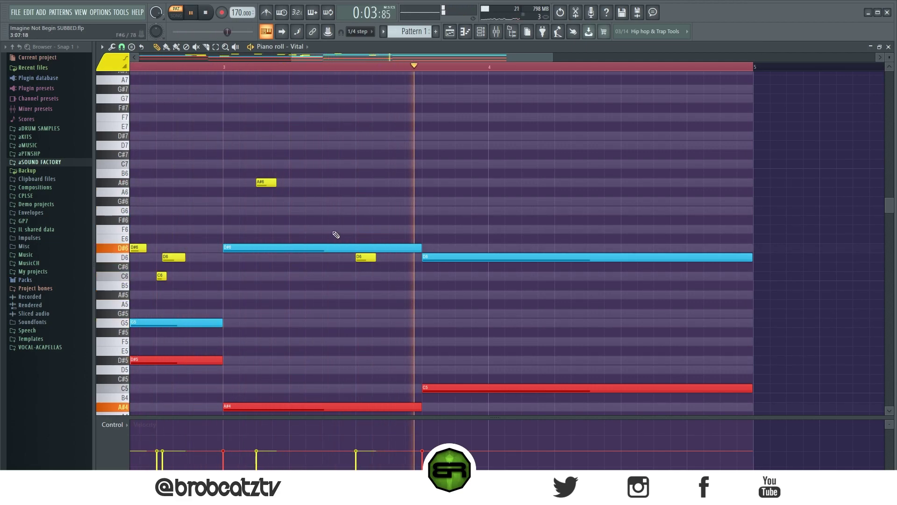
key(space)
Copy the A#6, D#6 and short D6 notes from bar 3 into bar 4 and colour the D#6 copy yellow
drag(227, 140, 364, 319)
drag(253, 248, 514, 259)
click(523, 289)
click(527, 251)
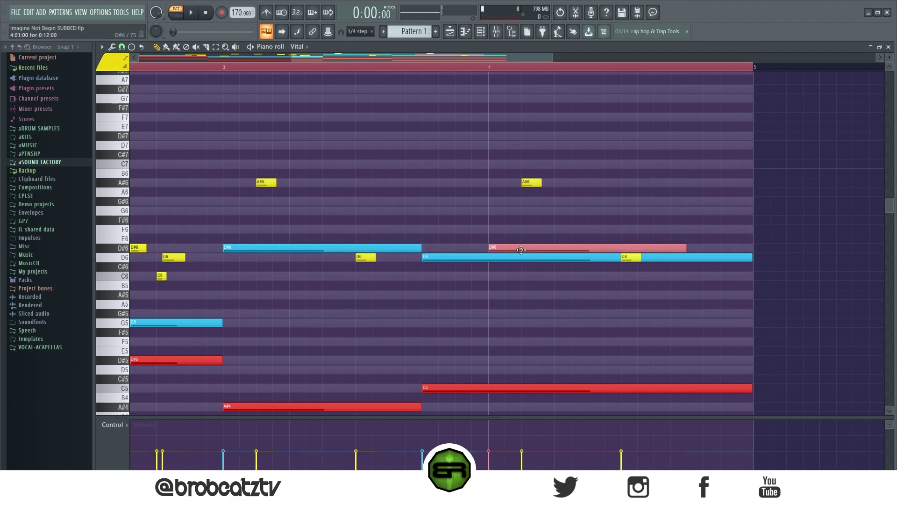
key(ctrl+d)
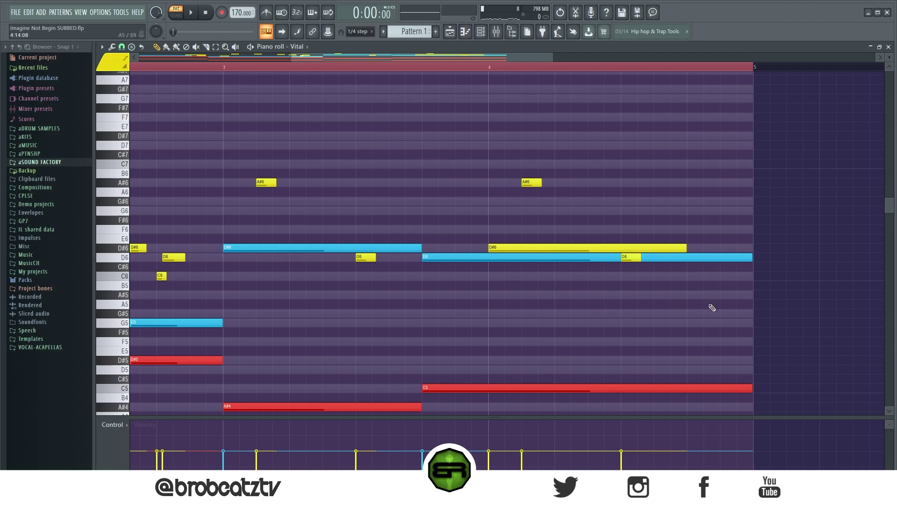
Add short yellow A#5 and C6 notes at steps 13 and 15 of bar 4, and play the whole melody
click(695, 296)
click(722, 276)
key(space)
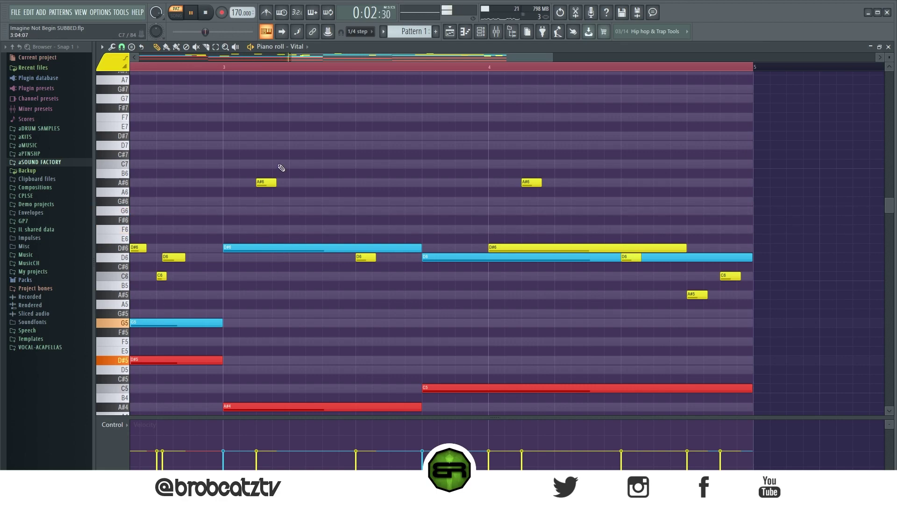
scroll(304, 172, down, 2)
scroll(552, 182, up, 1)
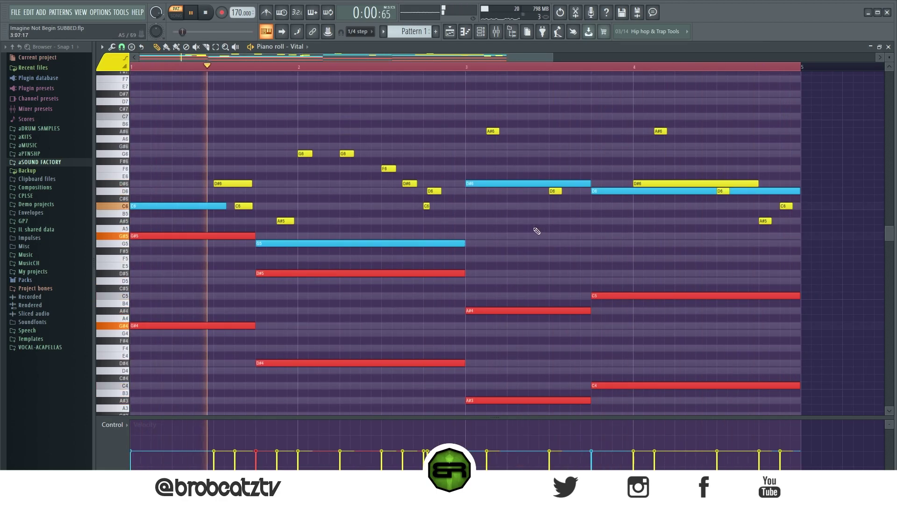
key(space)
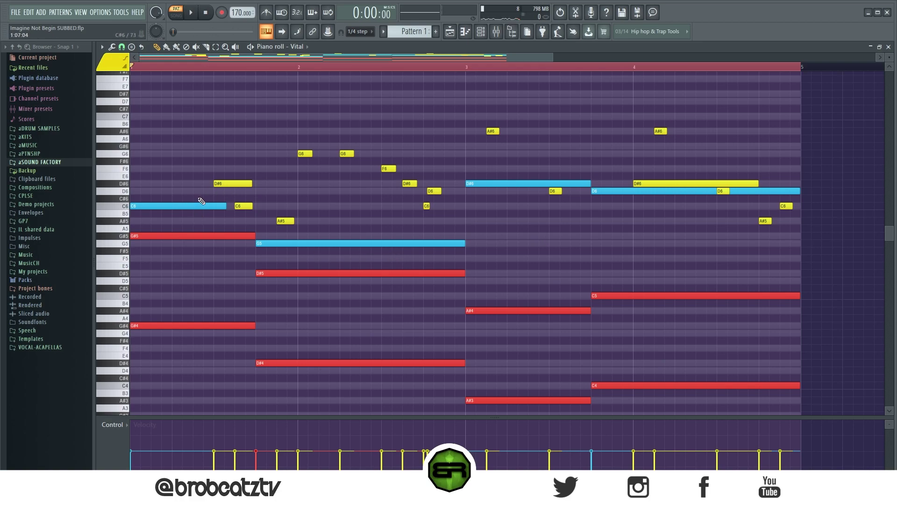
Show the channel rack, open the Vital #3 instrument and move its window clear of the upper channels
click(454, 129)
click(480, 32)
key(F6)
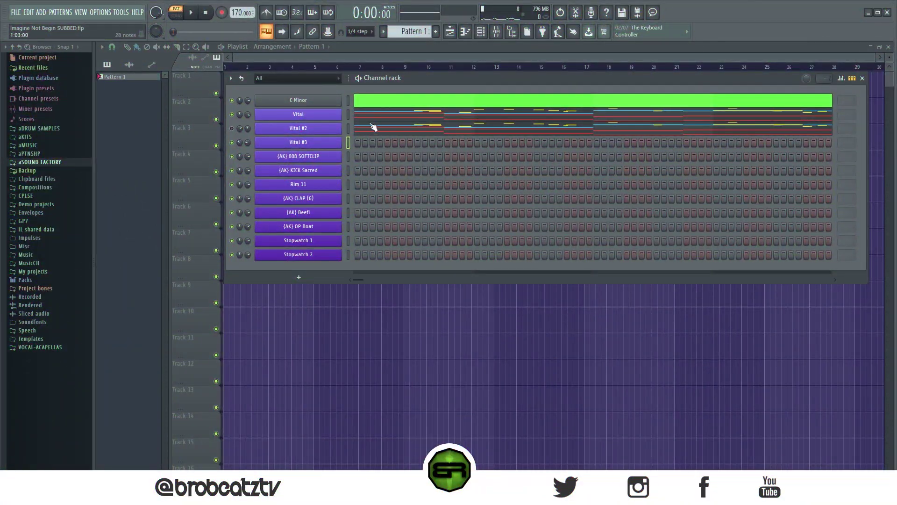
click(307, 143)
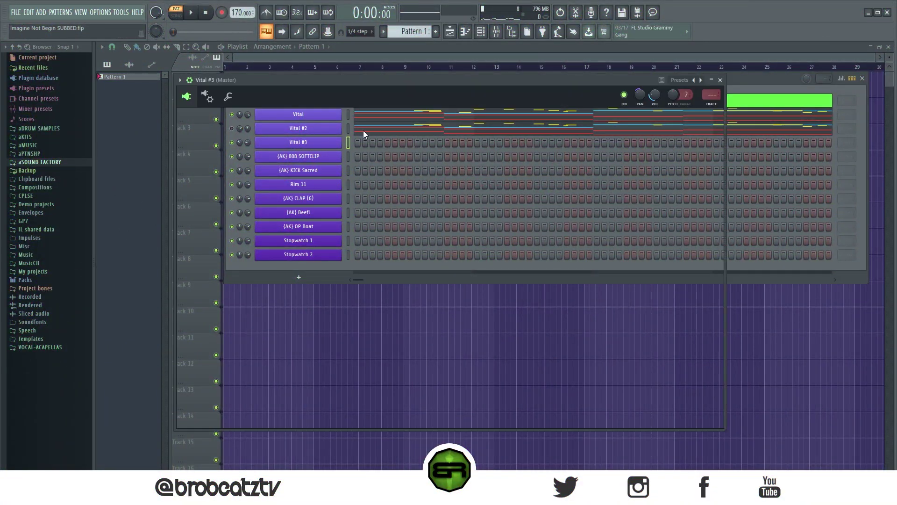
drag(424, 80, 495, 165)
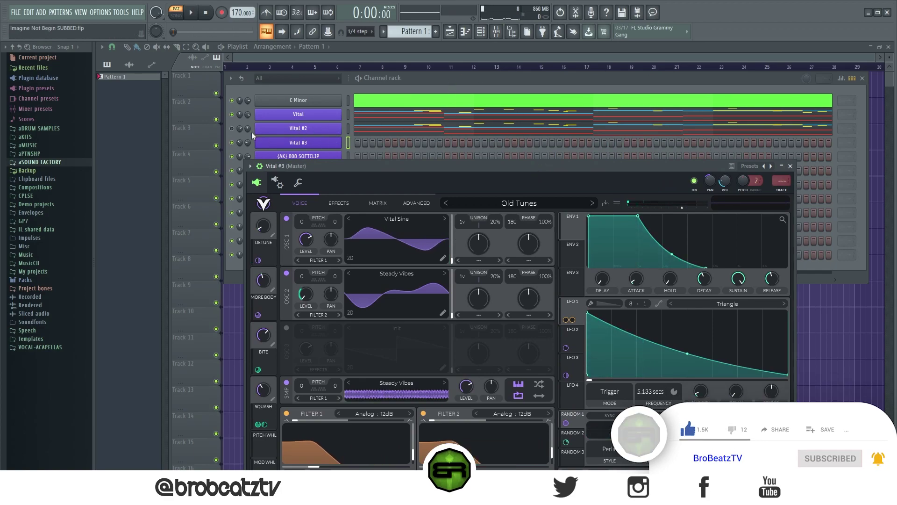
Open the Vital #3 piano roll, compare it with the note layers in Vital's piano roll, and bring back the channel rack
right_click(319, 145)
click(348, 142)
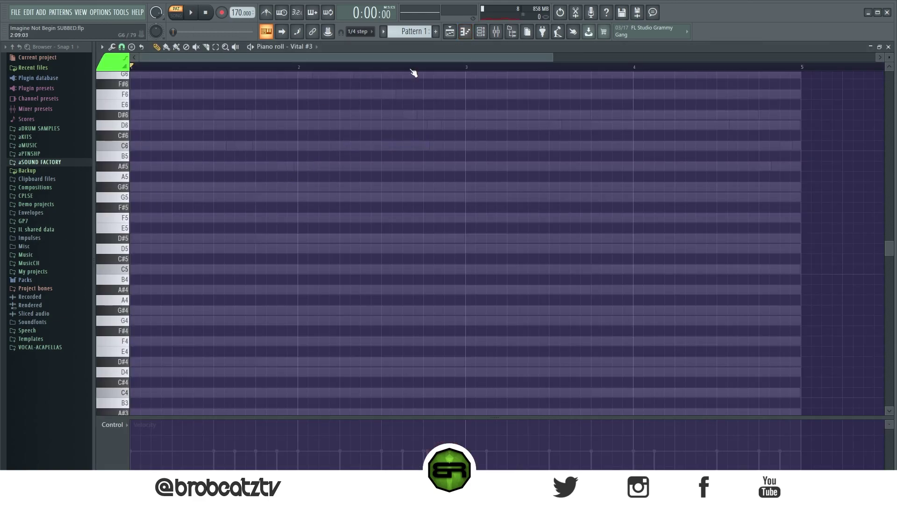
drag(547, 58, 417, 61)
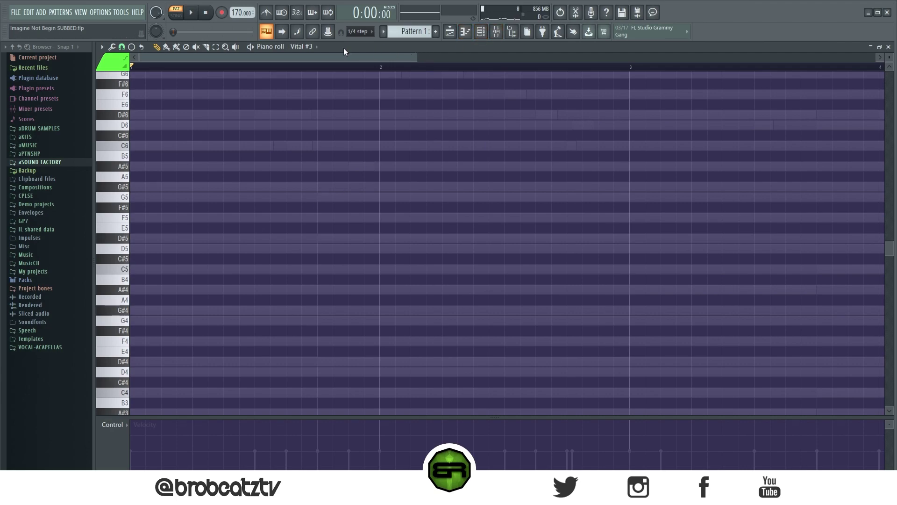
click(494, 36)
click(426, 99)
scroll(374, 159, up, 1)
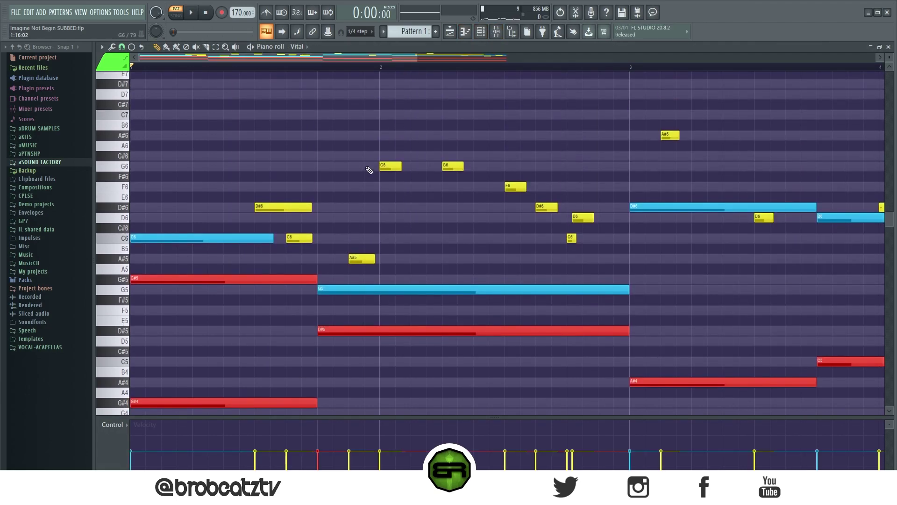
drag(386, 173, 397, 184)
click(396, 213)
click(473, 36)
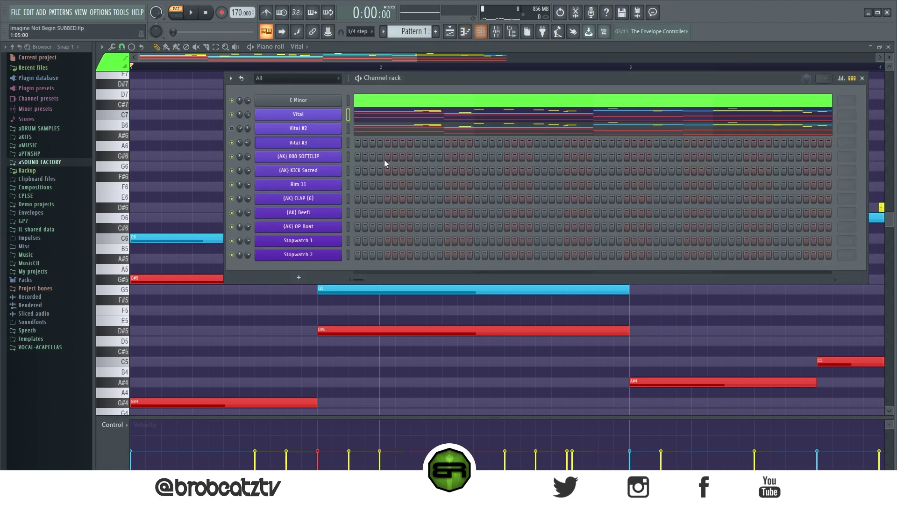
In Vital #3's piano roll, place short C5 and D#5 notes at steps 1 and 9 of bar 1 and G5 at the start of bar 2
right_click(341, 141)
click(349, 141)
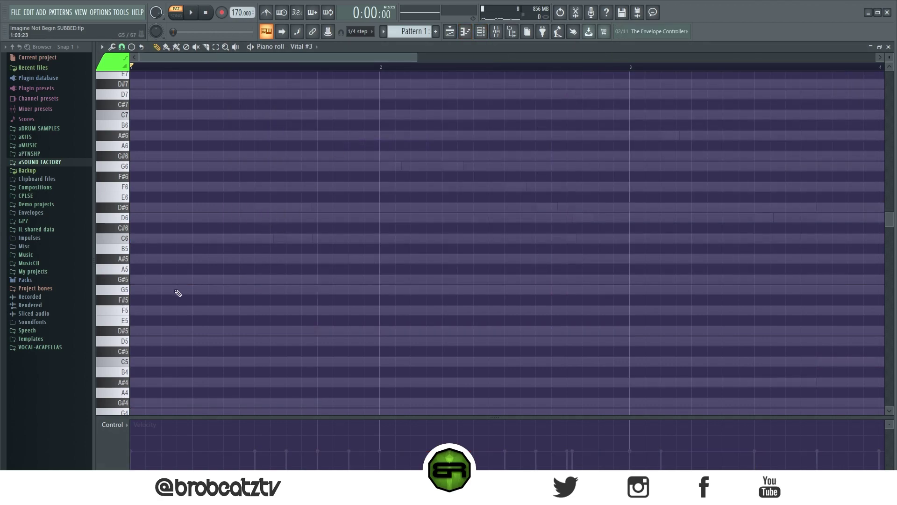
click(148, 363)
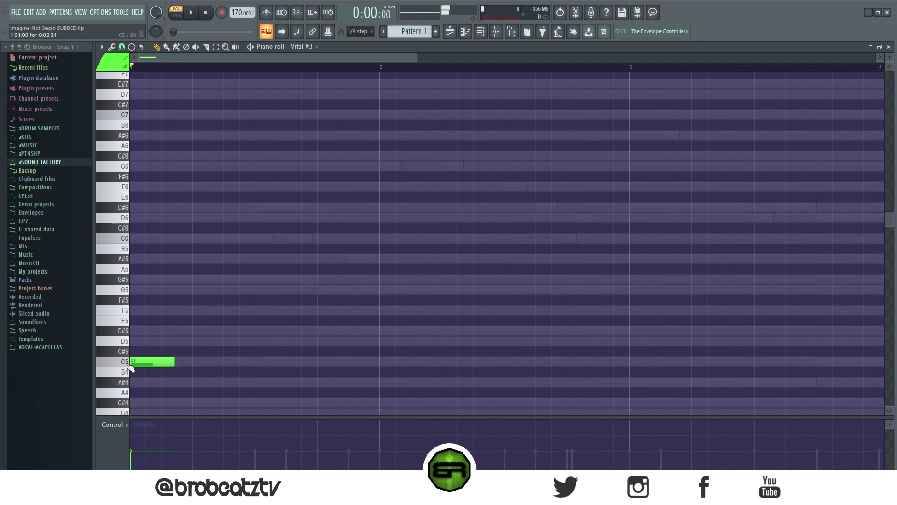
scroll(164, 327, down, 3)
key(space)
click(254, 279)
right_click(253, 279)
click(257, 269)
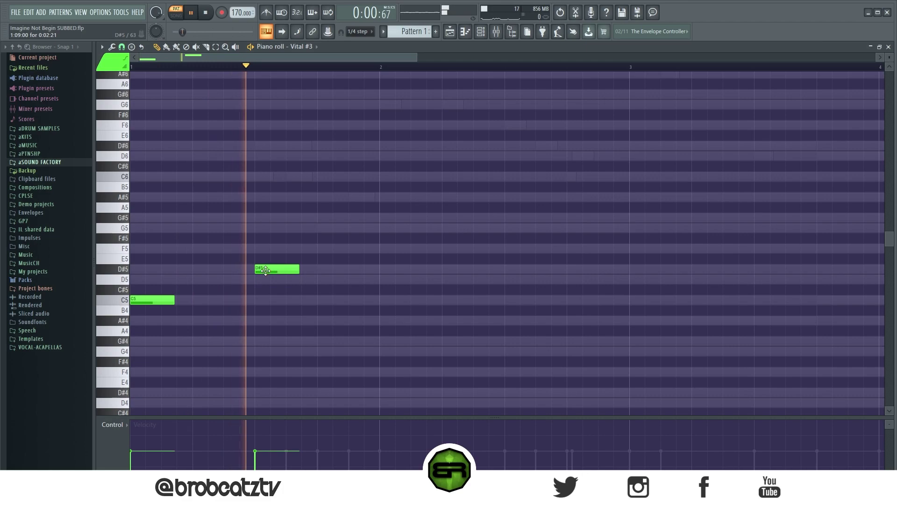
click(384, 228)
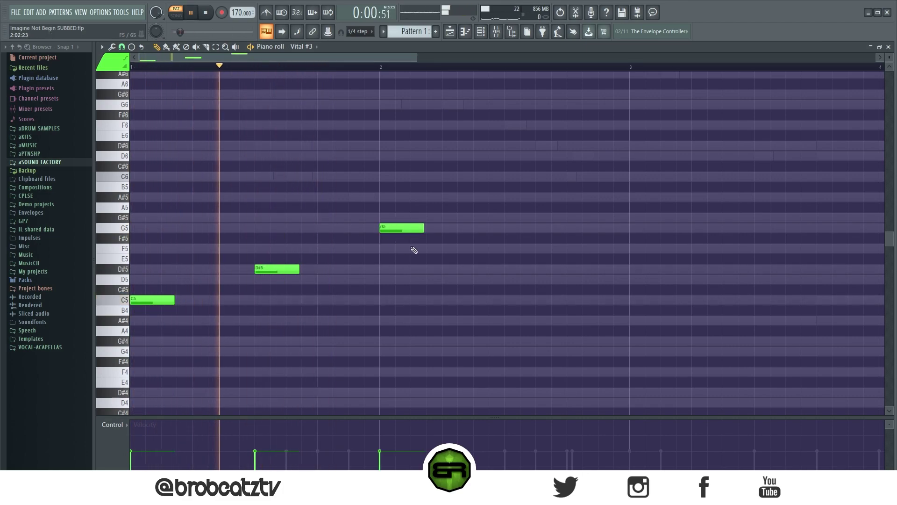
Add short D#5 and D5 notes at steps 1 and 9 of bar 3 and A#4 at the start of bar 4, and play the result
scroll(412, 243, down, 1)
ctrl+scroll(411, 243, down, 2)
key(space)
drag(222, 248, 490, 258)
click(553, 260)
key(space)
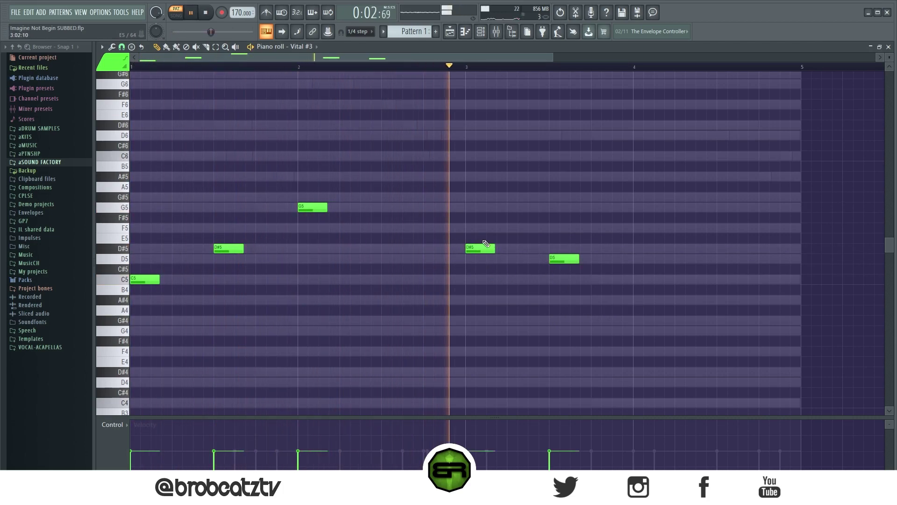
click(636, 300)
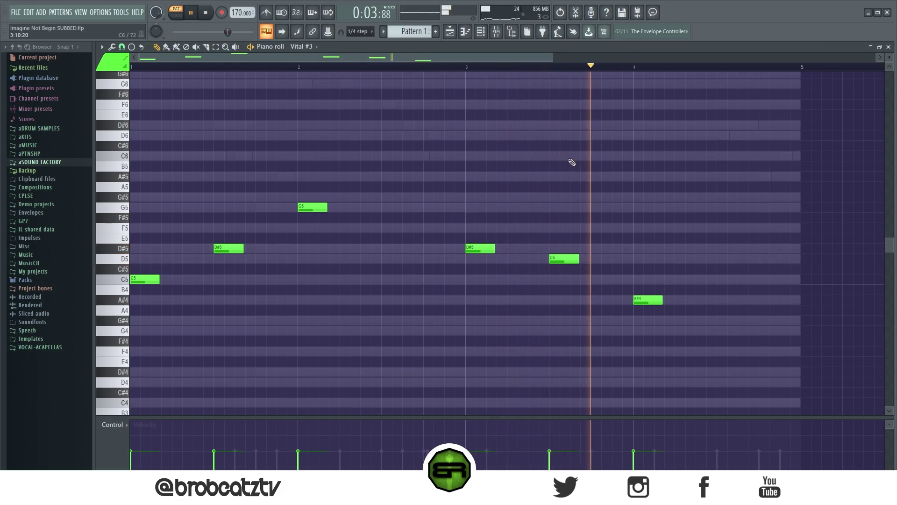
key(space)
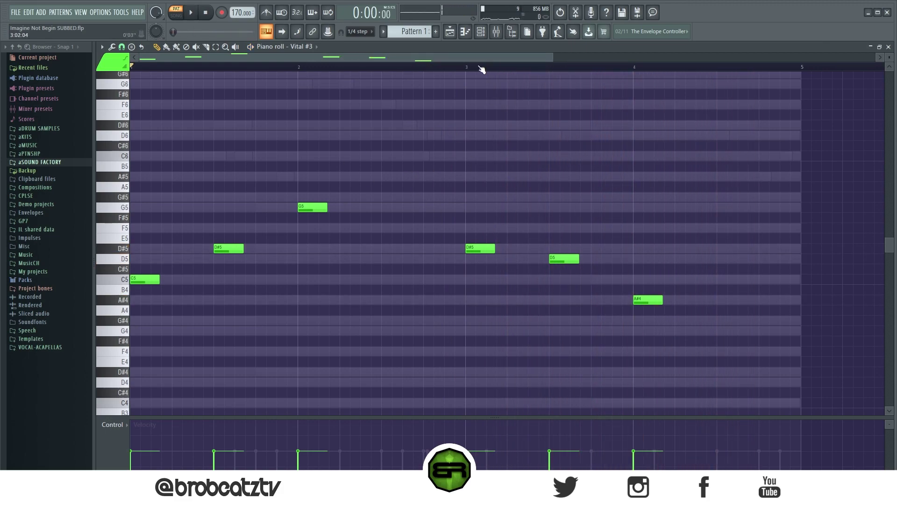
Copy Vital's lowest red bass notes (G#4, D#4, A#3, C4) into the piano roll of the (AK) 808 SOFTCLIP channel
click(481, 31)
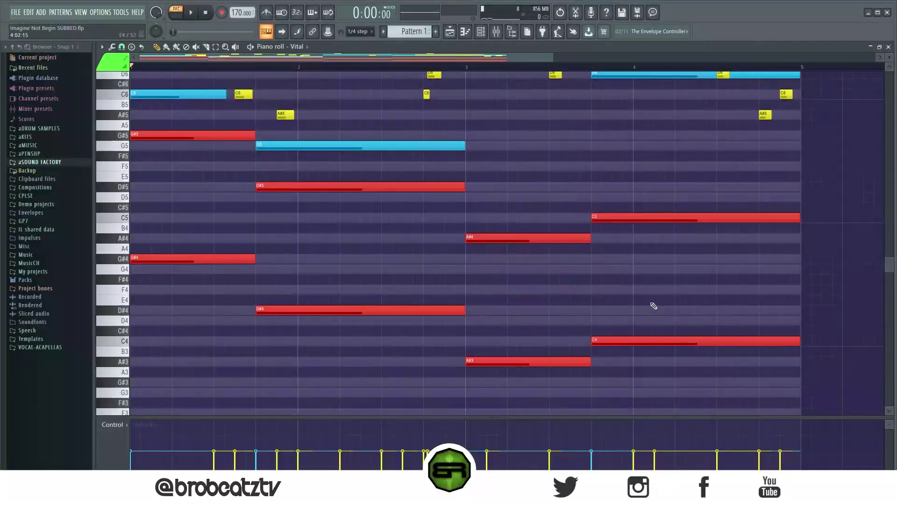
drag(704, 254, 325, 403)
shift+click(215, 262)
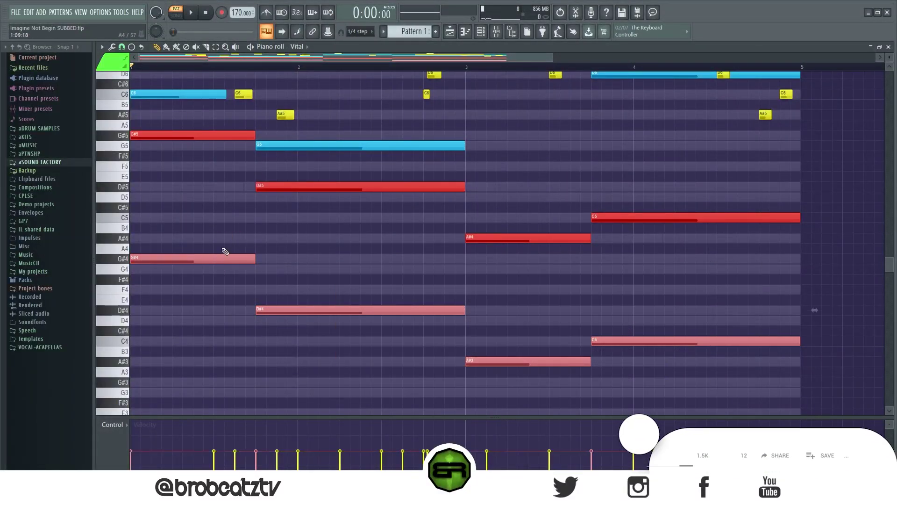
click(480, 32)
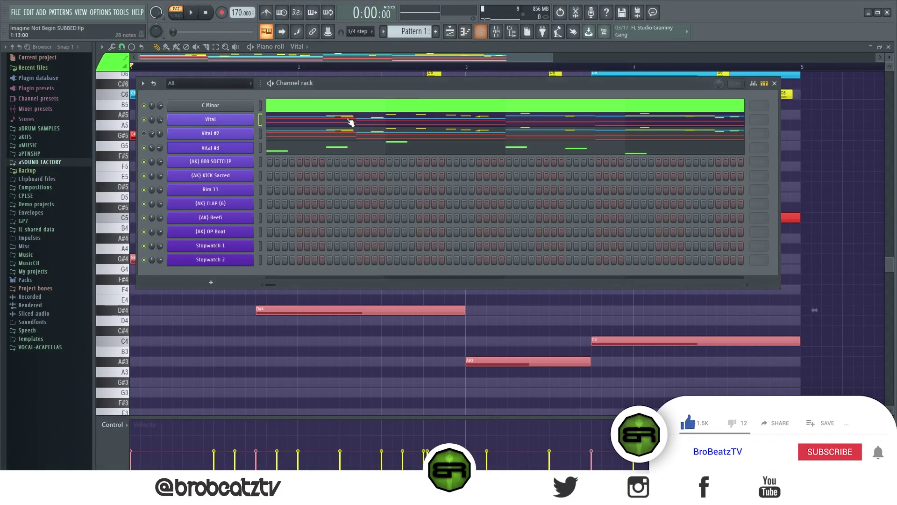
right_click(225, 162)
click(294, 162)
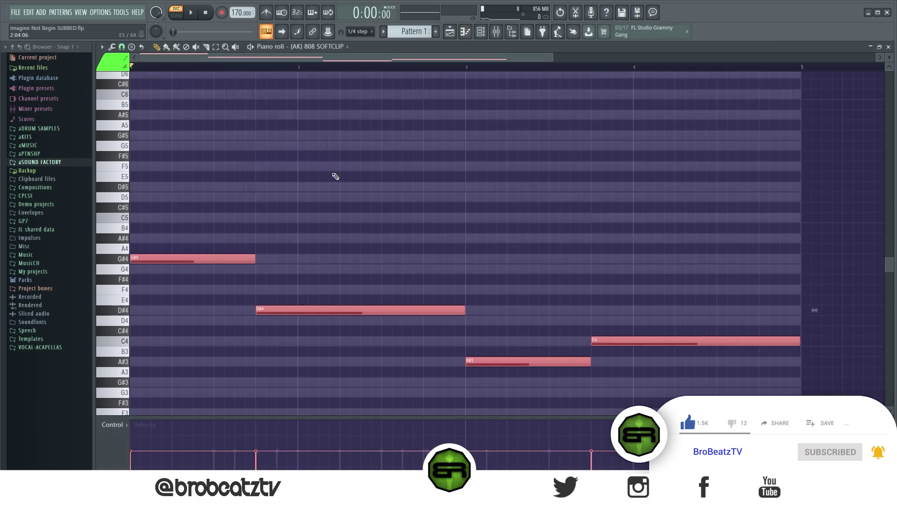
Recolour the copied 808 notes green and play them
drag(743, 191, 157, 402)
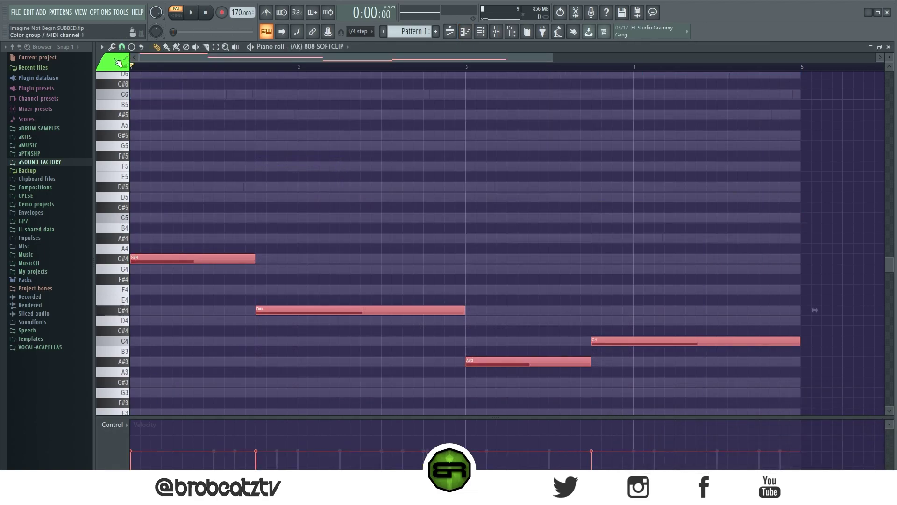
click(119, 62)
key(space)
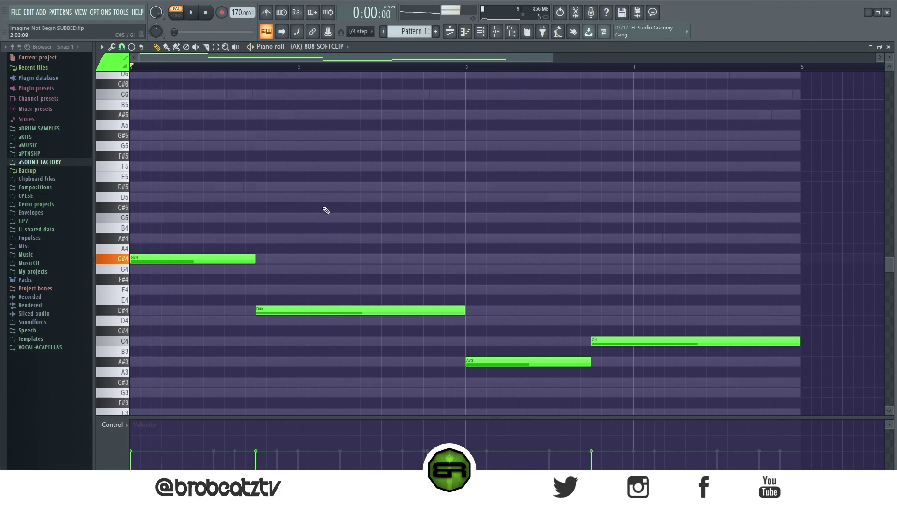
Set all 808 notes to full velocity, transpose them up one octave and play the line
key(ctrl+a)
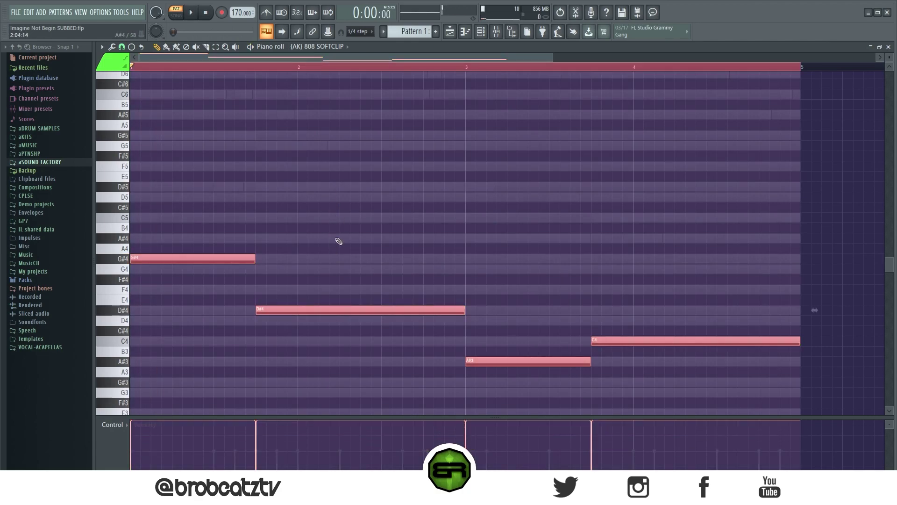
key(ctrl+Up)
key(space)
key(ctrl+d)
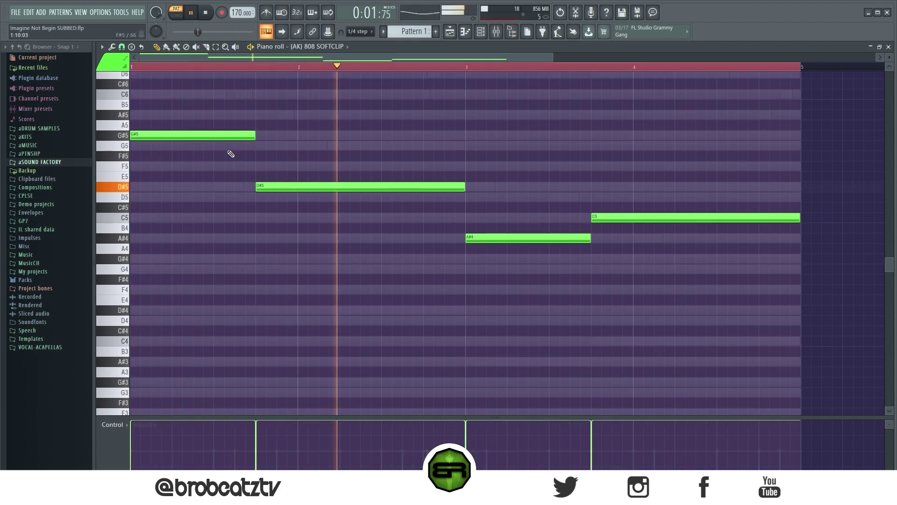
key(space)
Slice the G#5 note at step 7 of bar 1 and the A#4 note at step 7 of bar 3
key(c)
drag(193, 127, 193, 143)
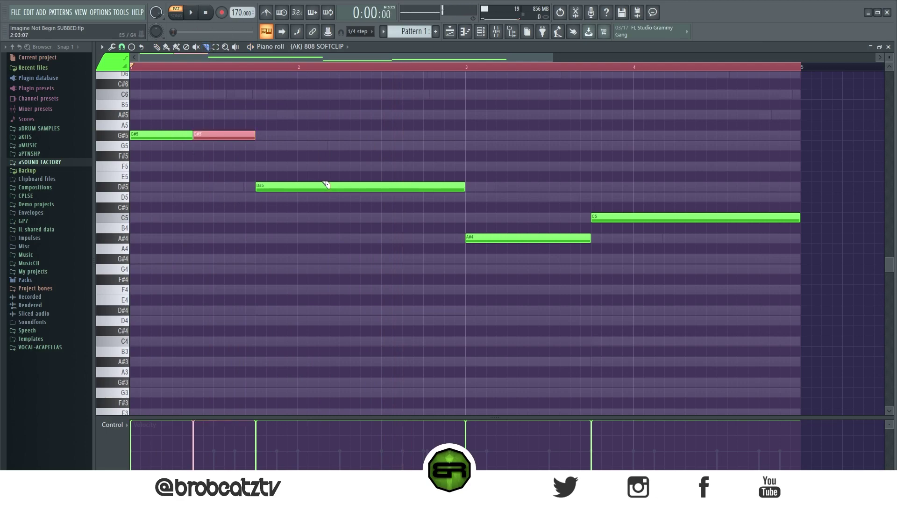
key(space)
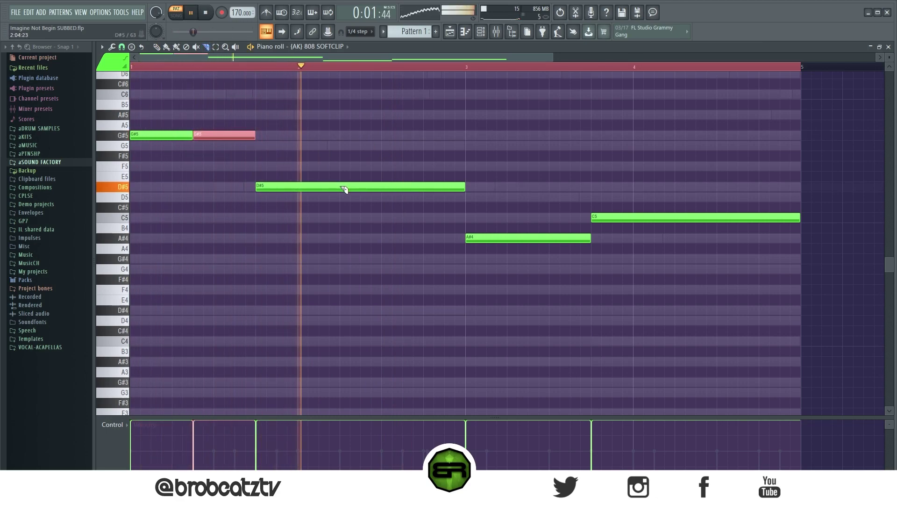
drag(529, 224, 530, 248)
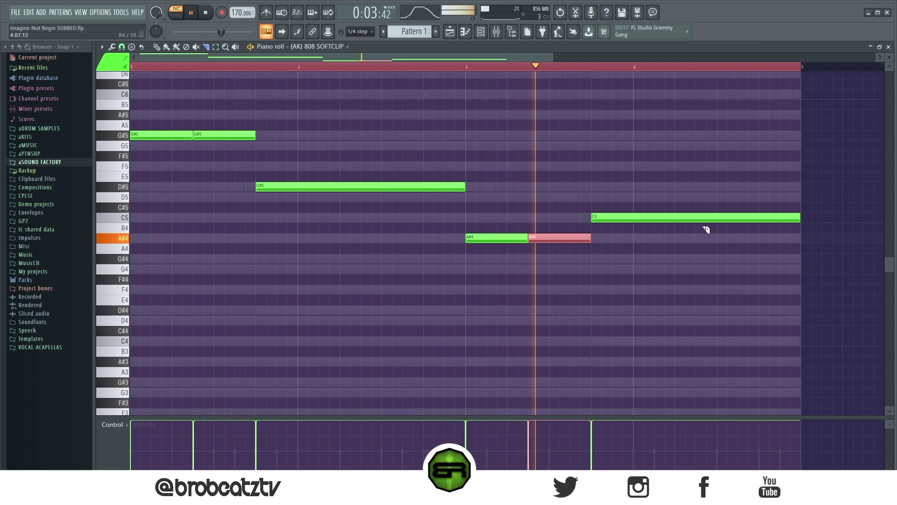
Slice the long C5 note at steps 7, 11 and 15 of bar 4, and return to the Draw tool
drag(696, 201, 699, 232)
key(space)
drag(738, 201, 766, 244)
click(158, 47)
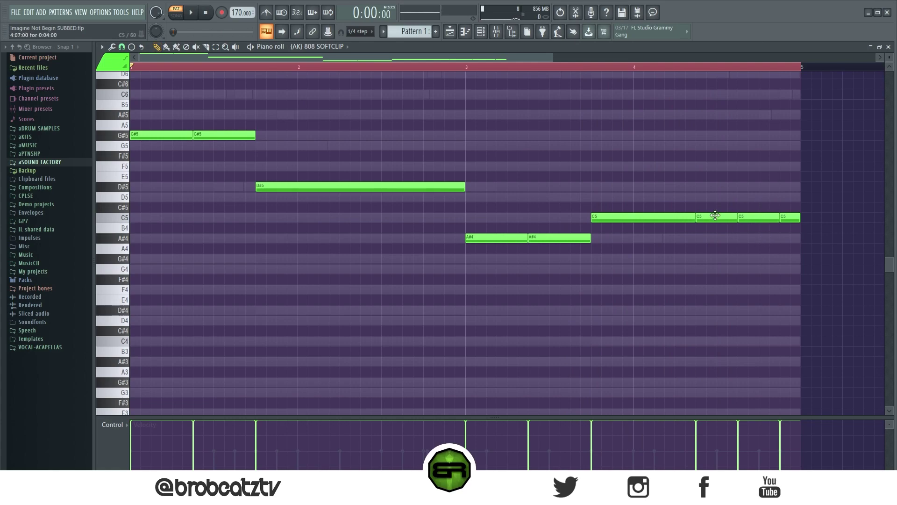
Shorten the bar 4 slices at steps 7 and 11 to two steps each, raising the first to C6 and adding C5 at step 13
drag(719, 222, 713, 237)
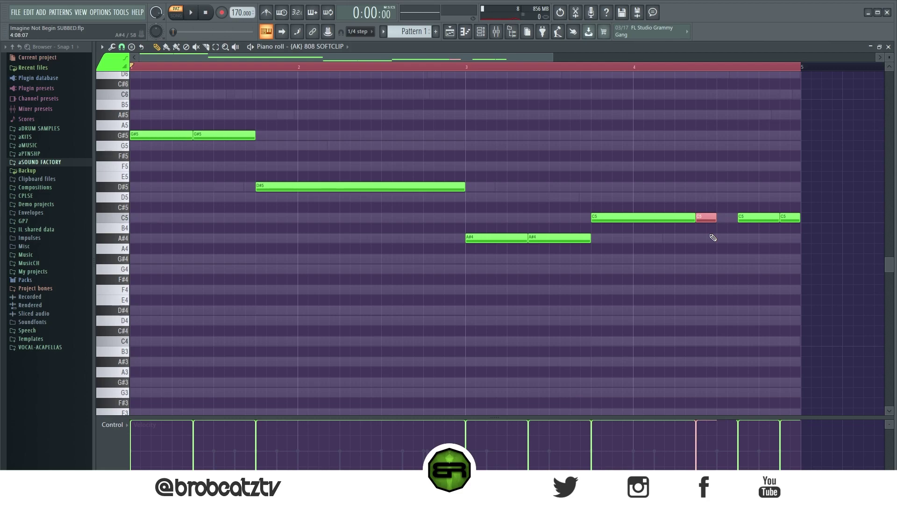
key(ctrl+Up)
drag(776, 218, 758, 220)
click(762, 218)
Raise the C5 notes at steps 11 and 15 of bar 4 one octave to C6 and play the 808 line
key(space)
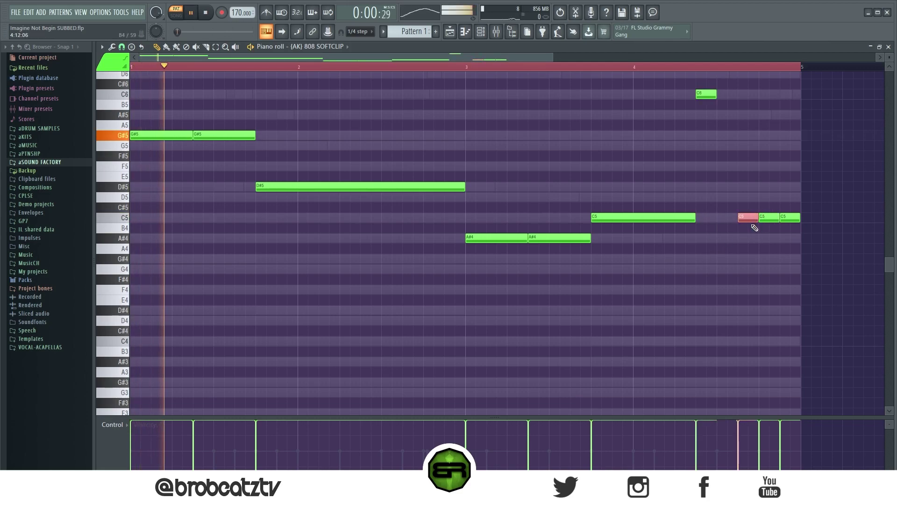
key(ctrl+Up)
click(789, 217)
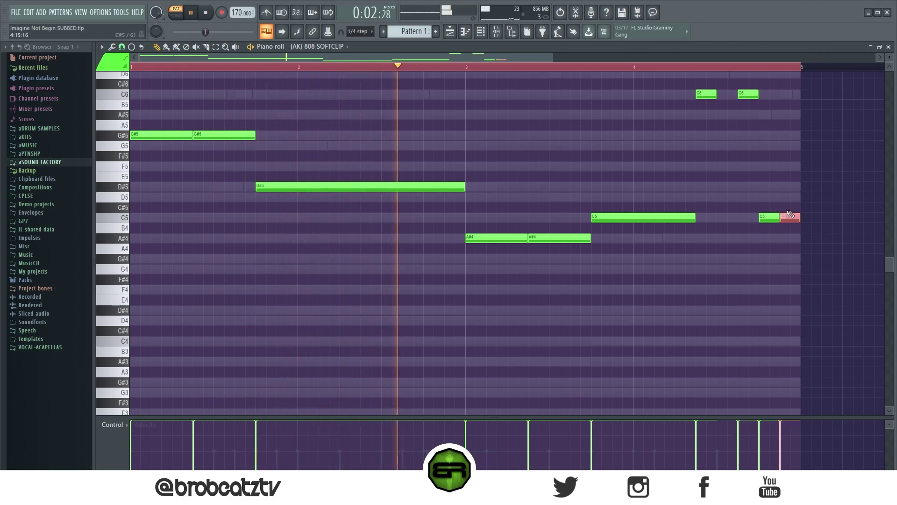
key(ctrl+Up)
scroll(749, 237, up, 3)
click(725, 246)
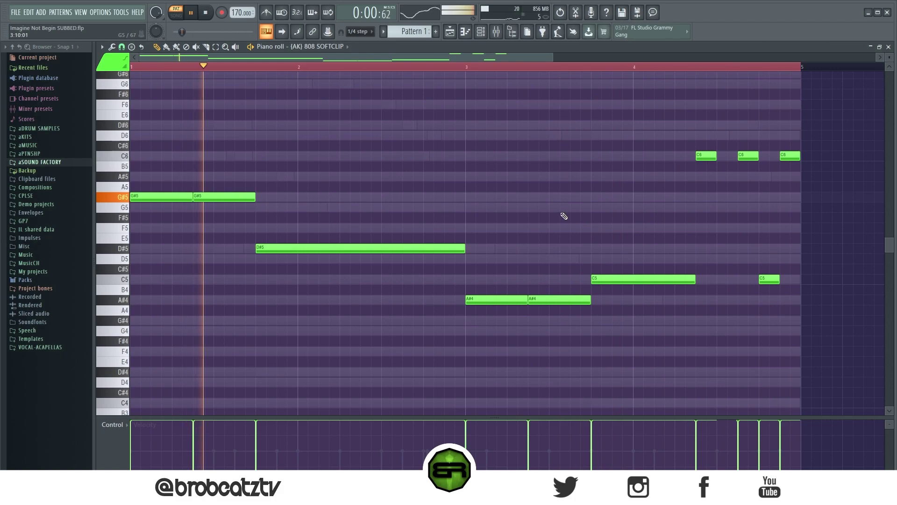
key(space)
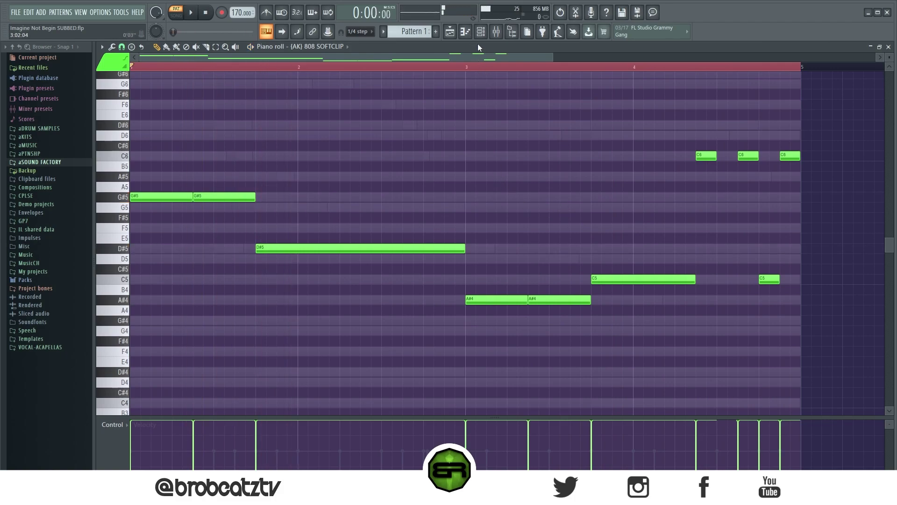
Copy the 808 SOFTCLIP notes into the piano roll of the (AK) KICK Sacred channel
click(481, 31)
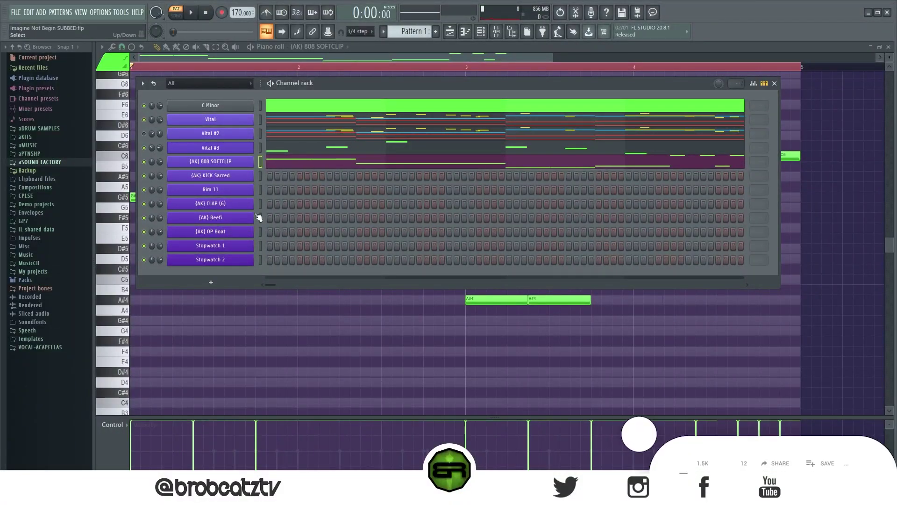
right_click(220, 162)
right_click(240, 162)
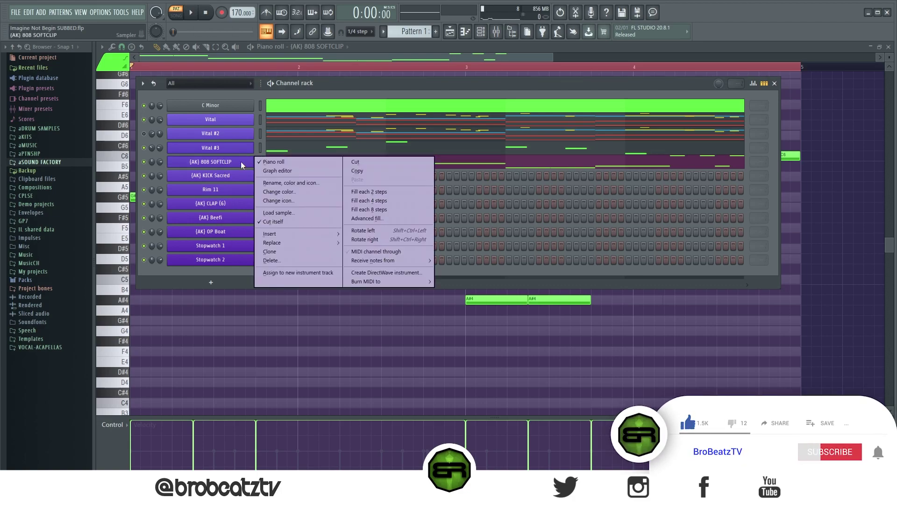
right_click(233, 175)
click(309, 185)
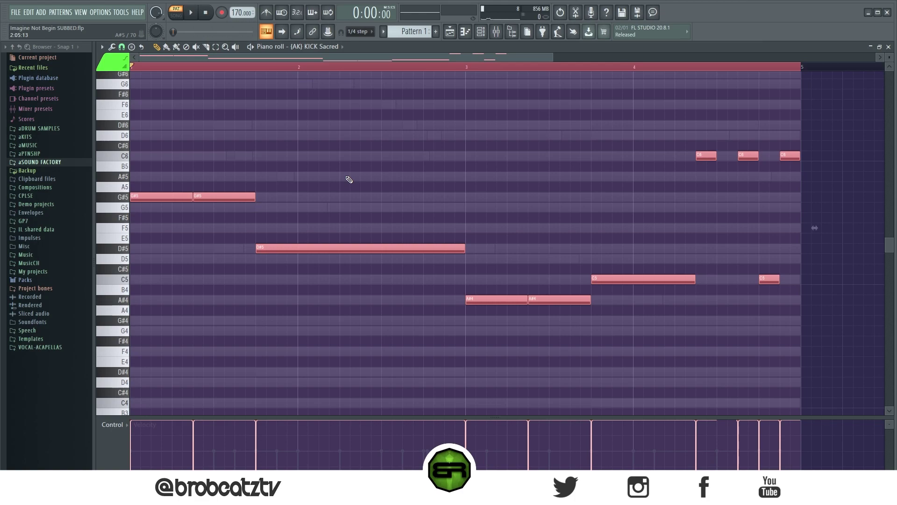
Limit the kick's keyboard range to C5 so that all its notes sit on C5, and accept
key(alt+k)
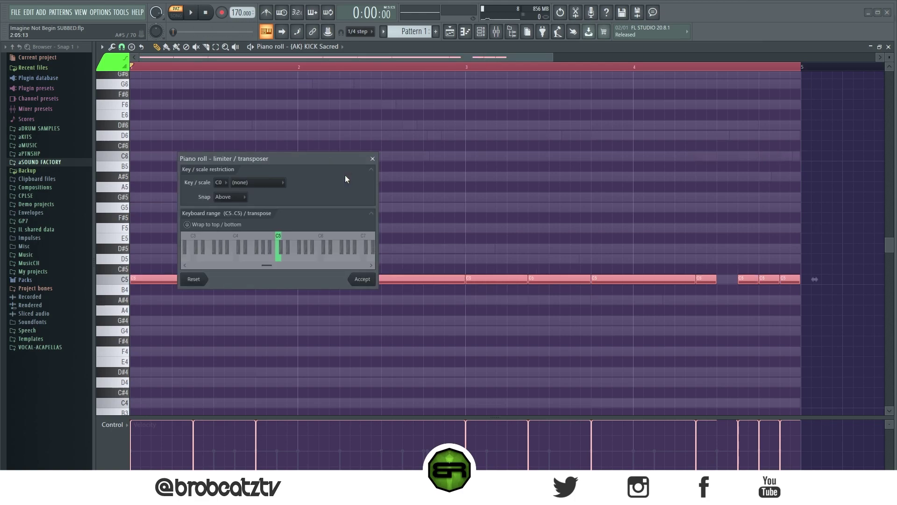
drag(306, 259, 353, 249)
click(361, 279)
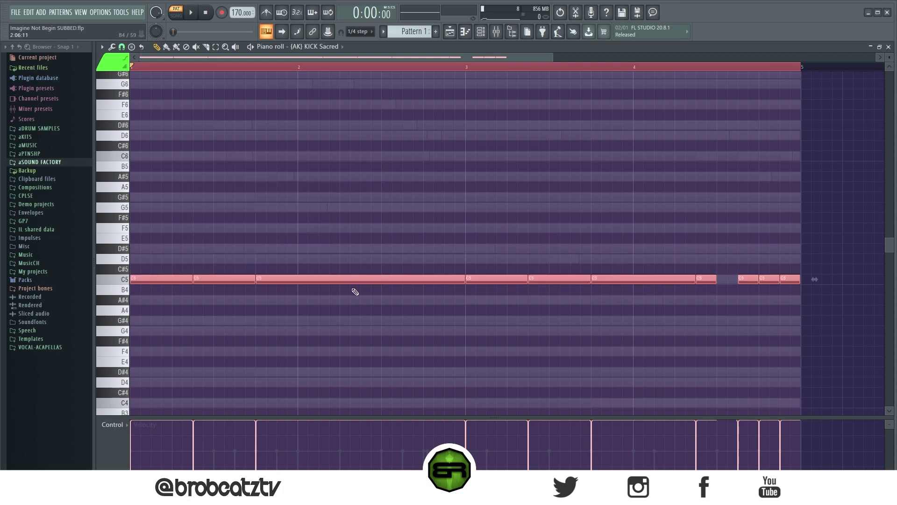
Duplicate the row of kick notes from C5 down to B4, clear the selection and play the result
drag(176, 280, 153, 290)
click(247, 221)
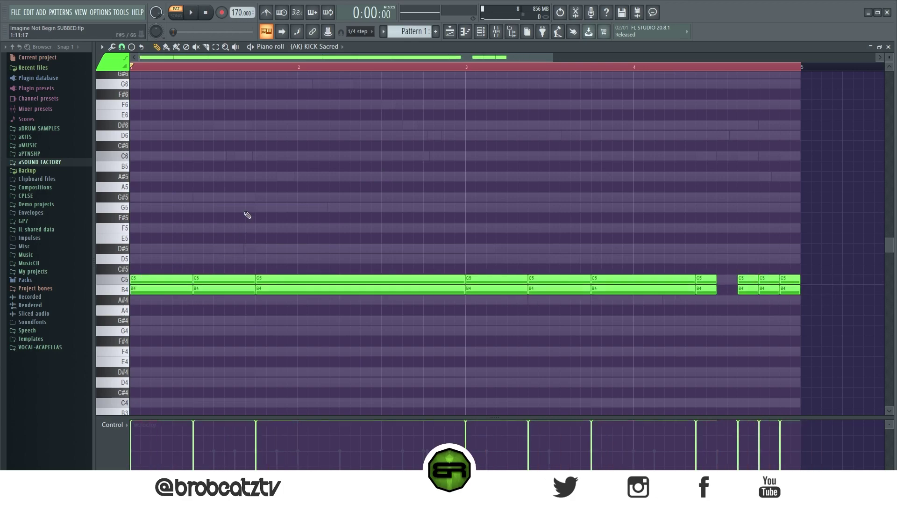
key(space)
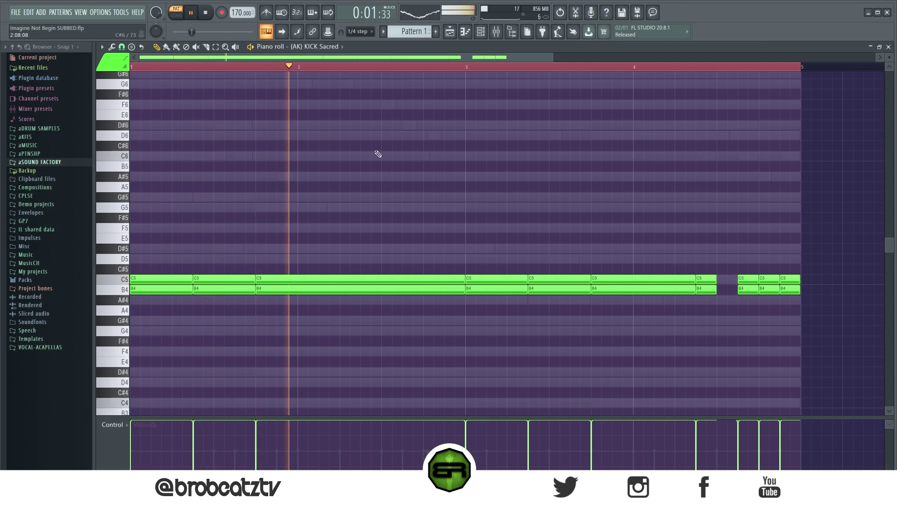
Program Rim 11 hits in the channel rack on steps 9, 11, 25, 31, 35, 41 and 43 during playback
key(space)
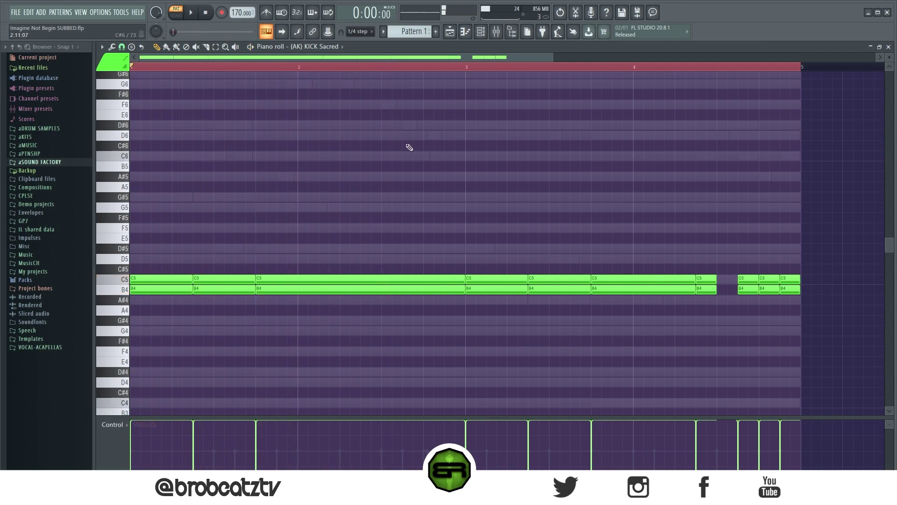
click(482, 32)
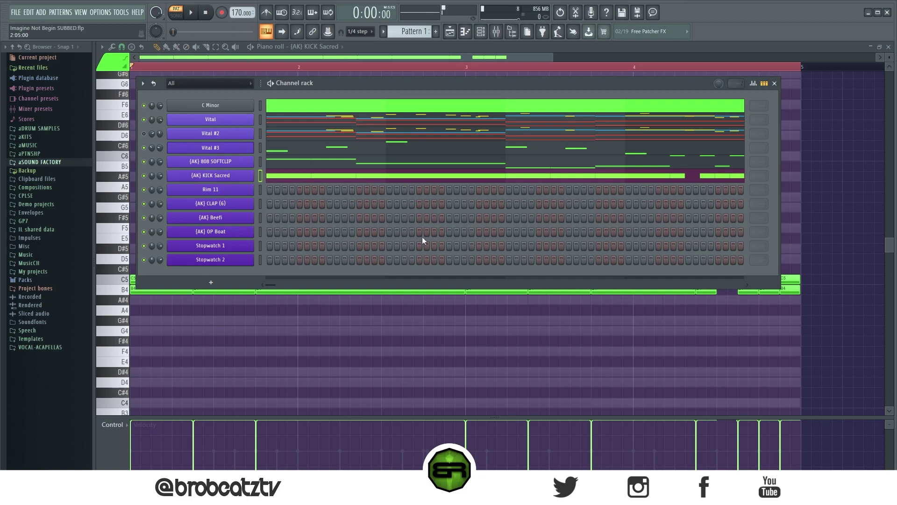
drag(321, 183, 345, 179)
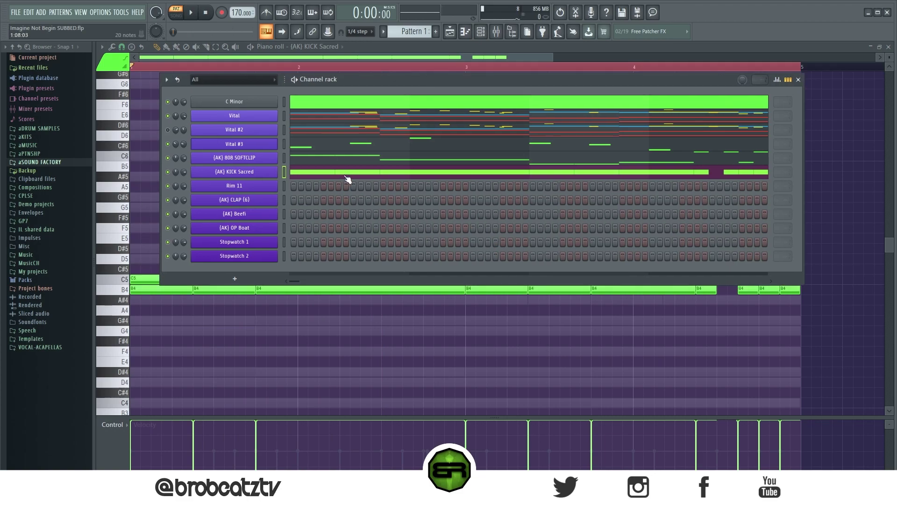
key(space)
click(354, 185)
click(369, 185)
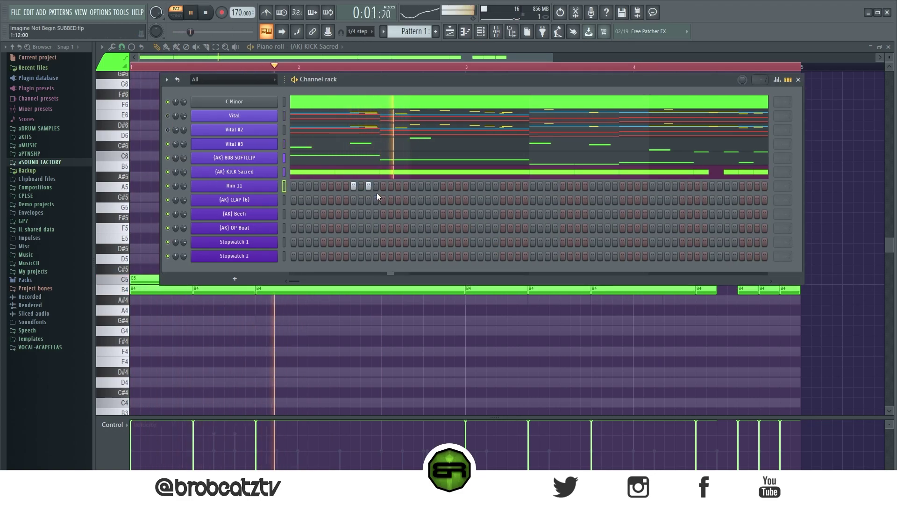
click(473, 185)
click(518, 185)
click(548, 186)
click(593, 185)
click(608, 186)
Place (AK) CLAP (6) hits on steps 9 and 41, and add Rim 11 hits on steps 57 and 63
click(354, 200)
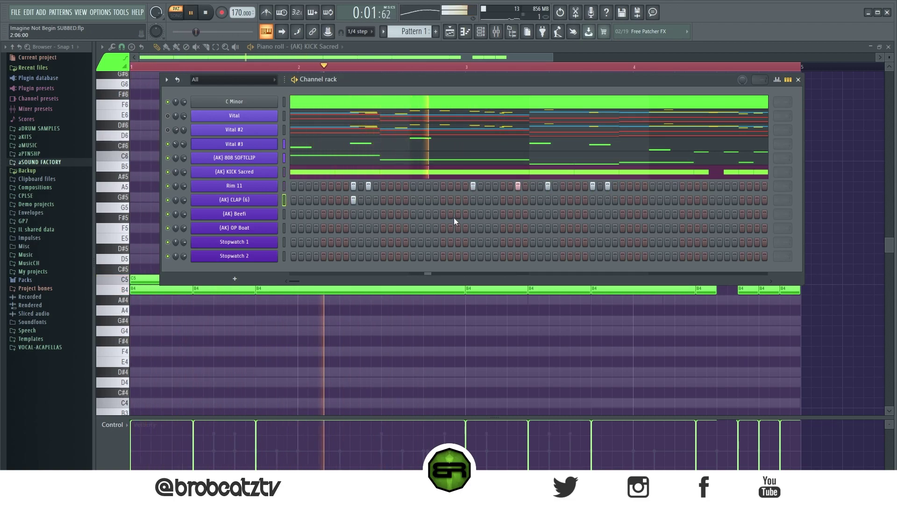
click(593, 199)
click(757, 185)
click(713, 186)
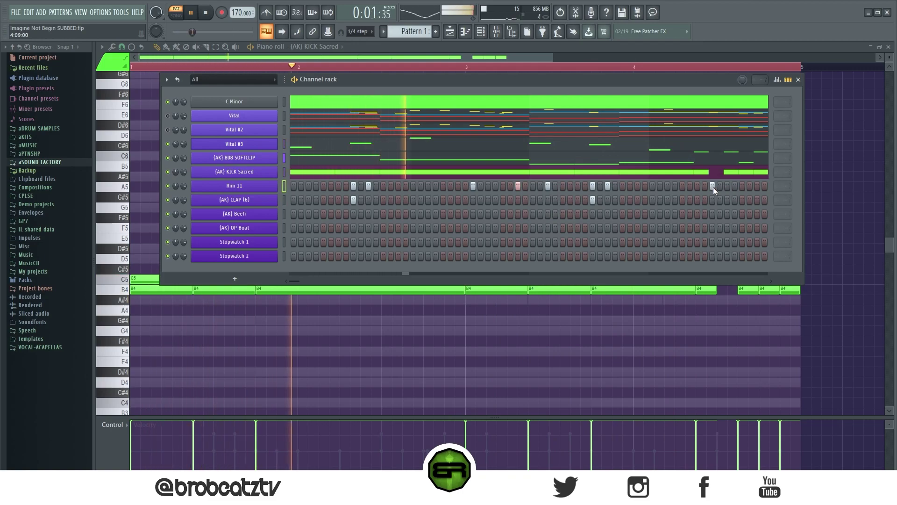
key(space)
Program (AK) Beefi hits on steps 1, 7, 8, 15 and 16
click(294, 214)
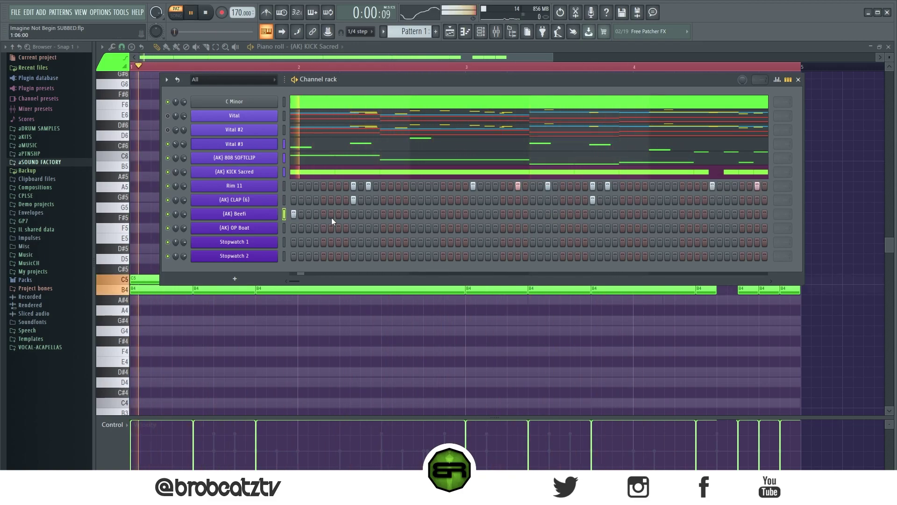
click(339, 213)
click(346, 213)
key(space)
click(399, 213)
click(406, 214)
Place single hits for Stopwatch 1 on step 17, (AK) OP Boat on step 21 and Stopwatch 2 on step 19
click(413, 241)
click(428, 227)
click(429, 228)
click(443, 228)
click(428, 256)
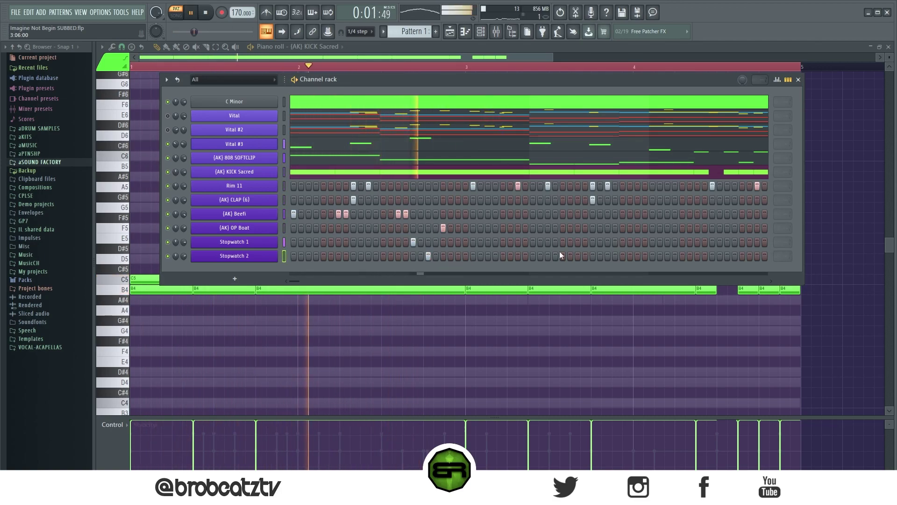
Repeat the (AK) Beefi rhythm in the second half on steps 33, 39, 40, 47 and 48
click(533, 214)
click(578, 214)
click(586, 214)
click(638, 214)
click(645, 214)
Place second-half hits for Stopwatch 1 on step 49, (AK) OP Boat on step 53 and Stopwatch 2 on step 51
click(653, 242)
click(683, 256)
click(683, 227)
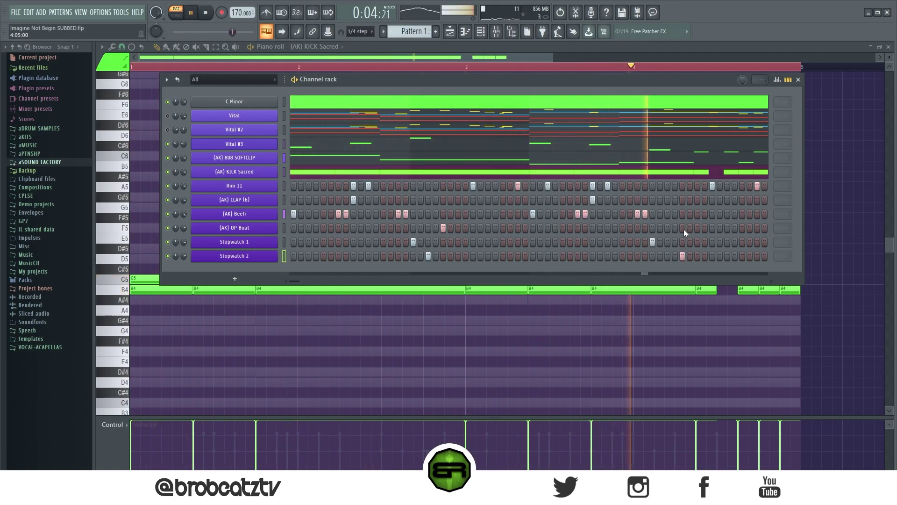
click(682, 255)
click(668, 256)
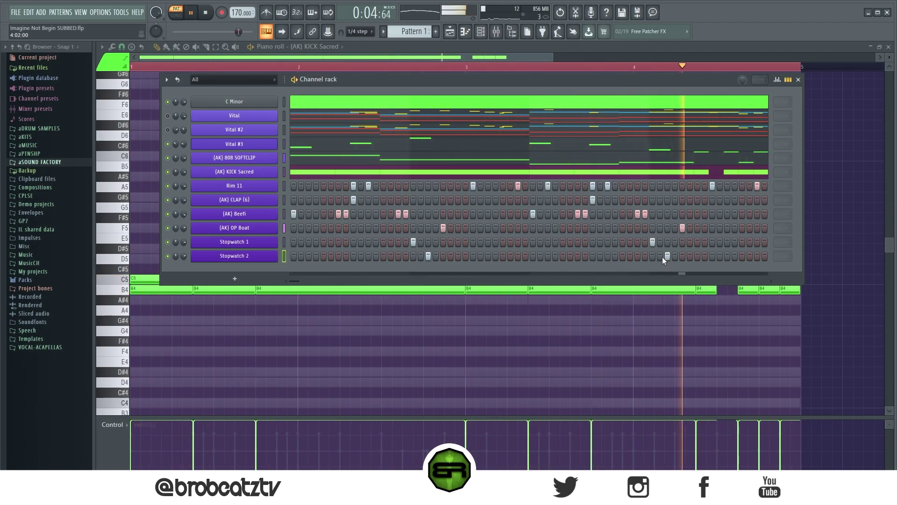
Add a (AK) Beefi hit on step 59 and a Stopwatch 1 hit on step 61, and play the full pattern
click(727, 214)
click(742, 242)
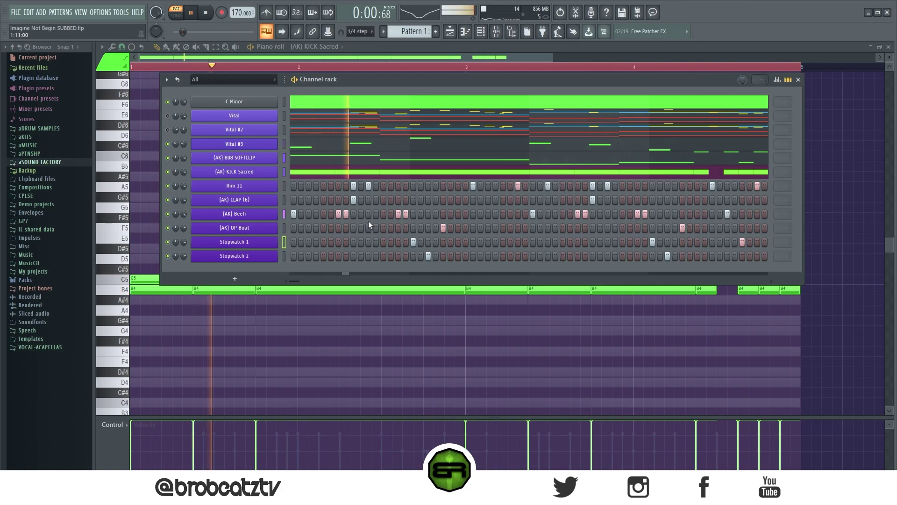
key(space)
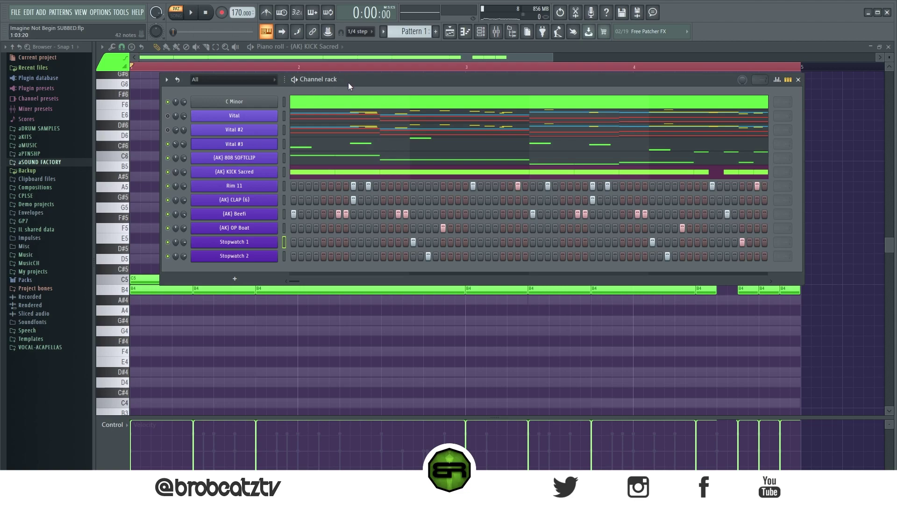
drag(349, 83, 334, 83)
key(space)
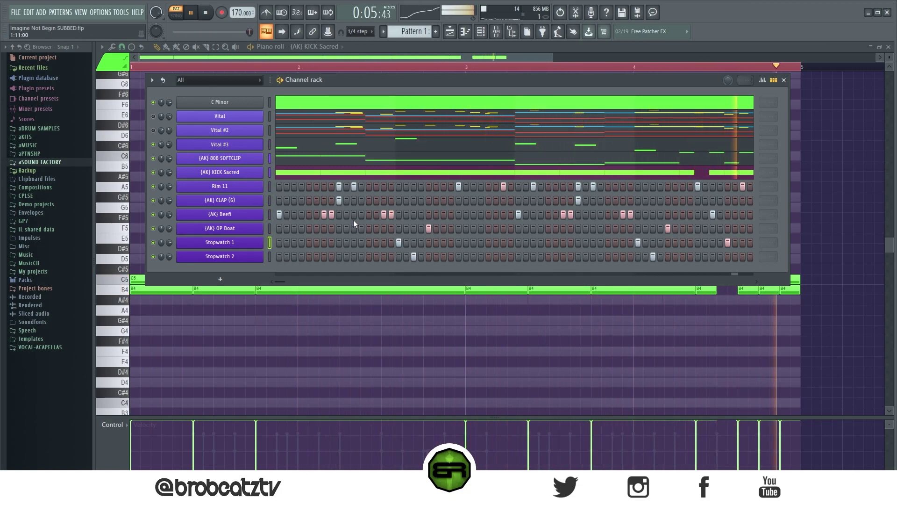
key(space)
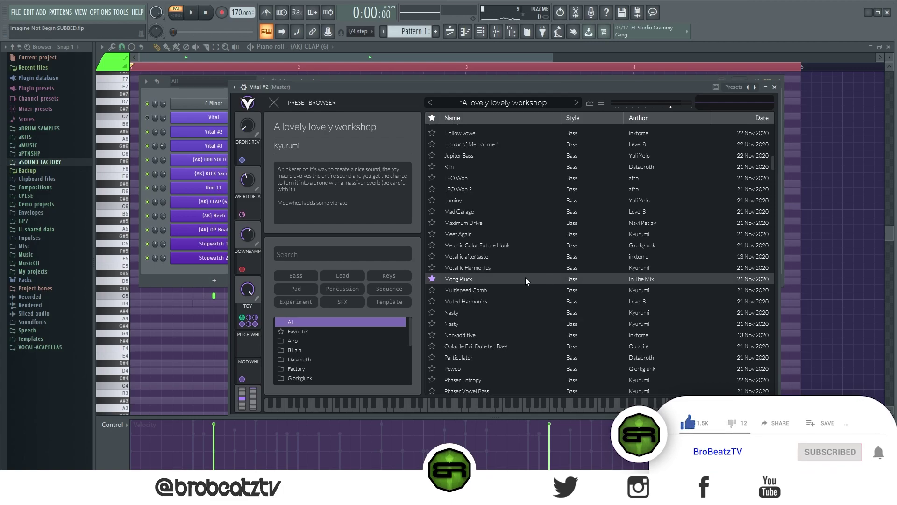
Audition the bass presets Moog Pluck, Ringer bass and Slimy gallop on Vital #2 with the pattern playing
click(526, 279)
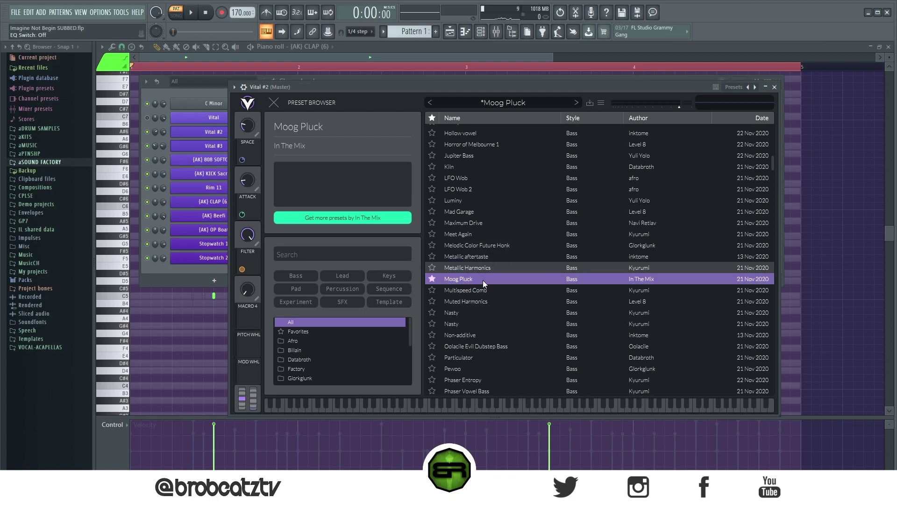
key(space)
scroll(509, 288, down, 5)
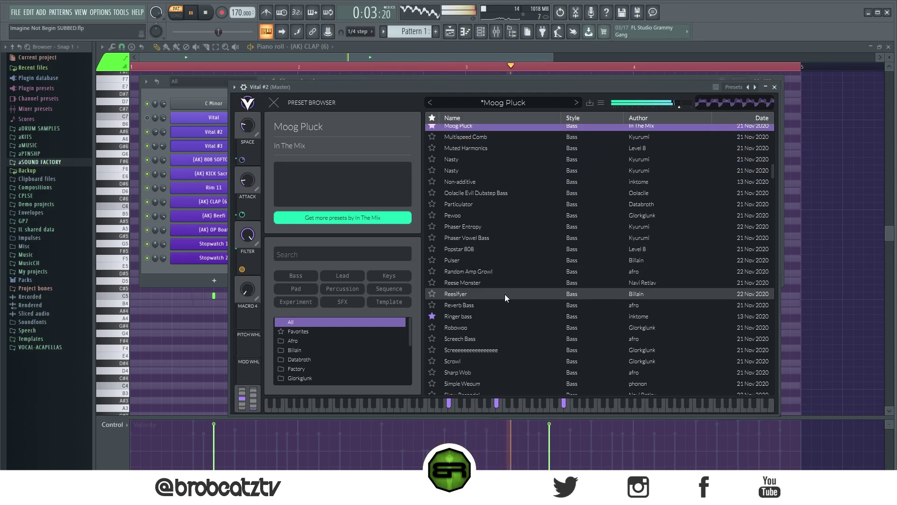
click(497, 316)
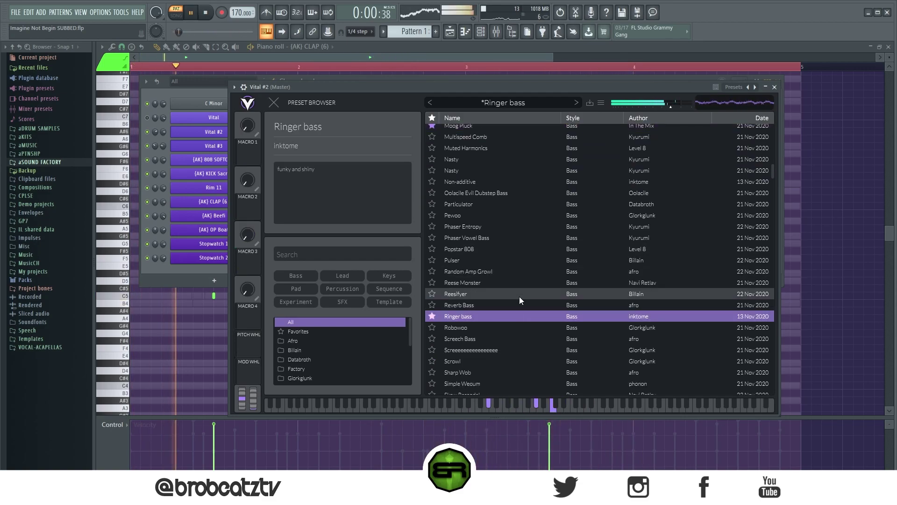
scroll(542, 256, down, 5)
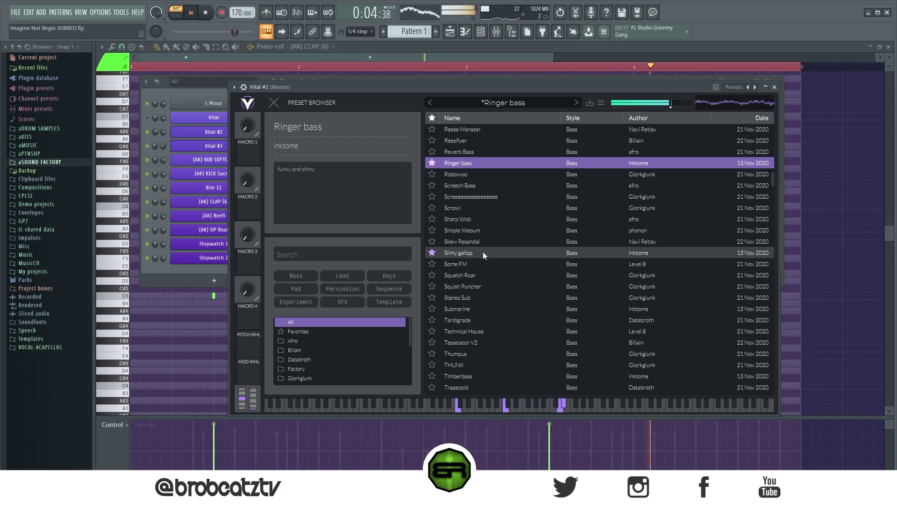
click(483, 253)
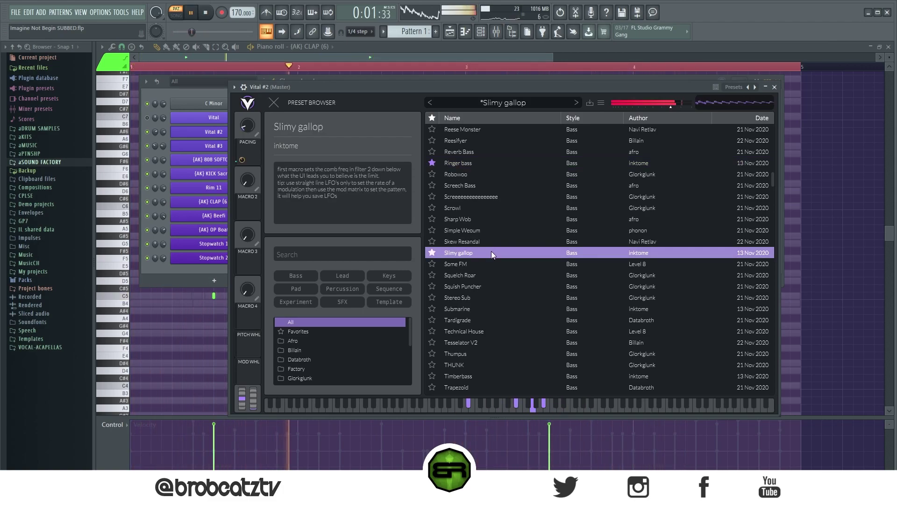
click(161, 144)
click(409, 326)
key(space)
Audition the keys presets A lovely lovely workshop, Aurea, Candy and Celestial Alignment on Vital #2
scroll(544, 299, down, 15)
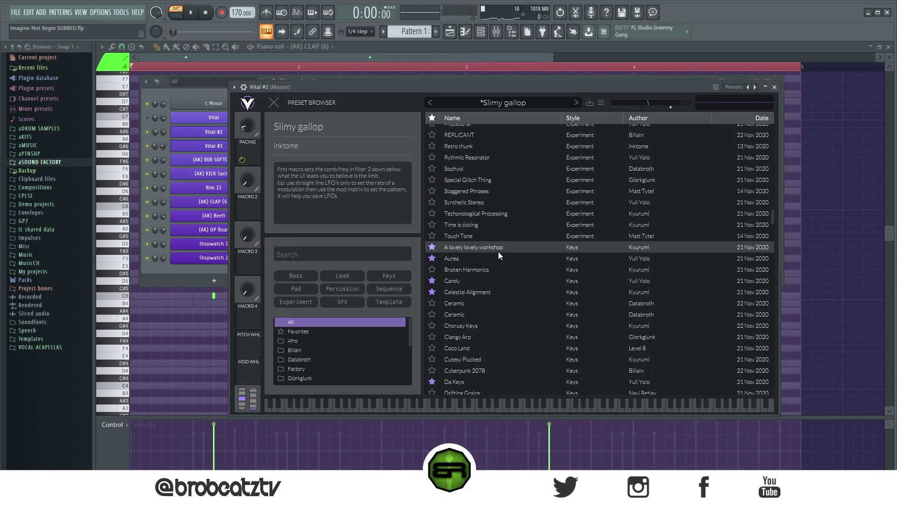
click(498, 248)
key(space)
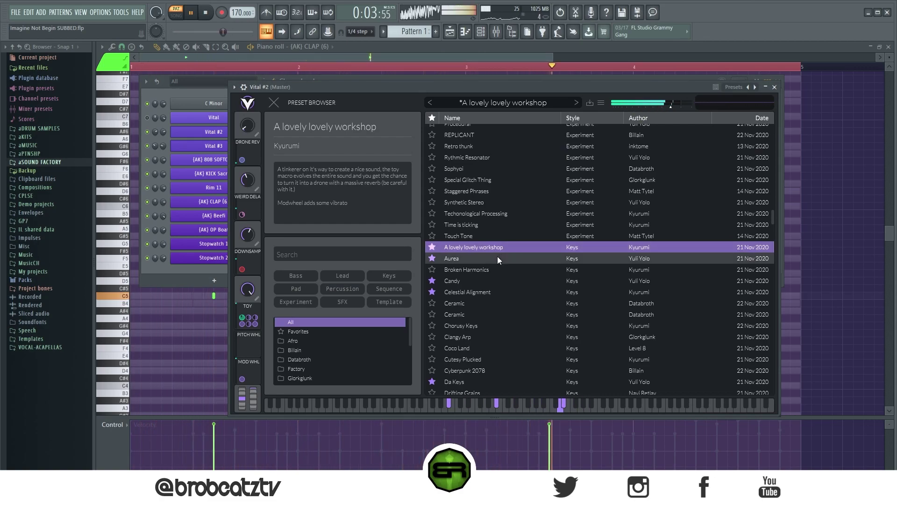
click(497, 257)
key(space)
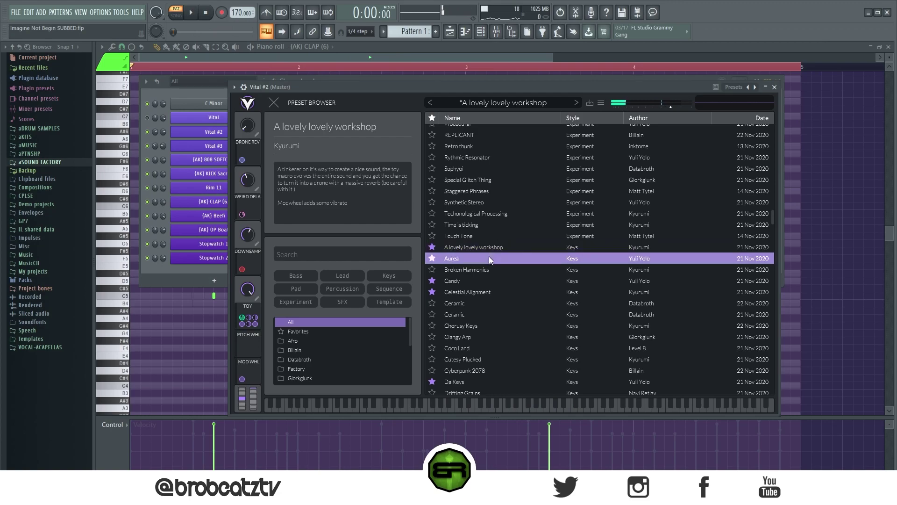
key(space)
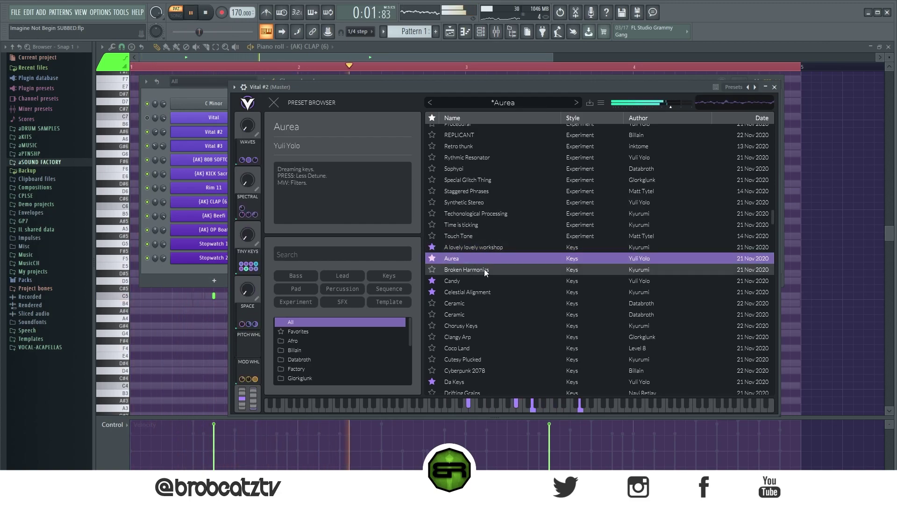
click(492, 279)
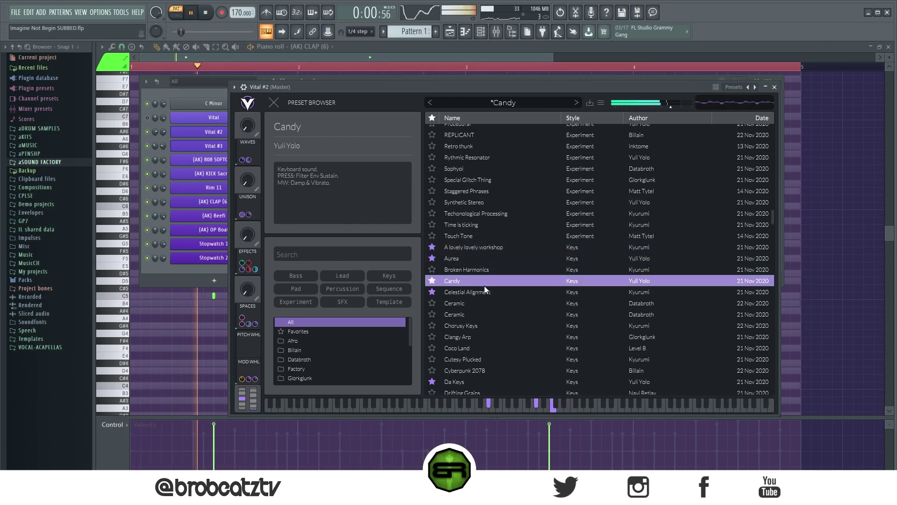
click(485, 291)
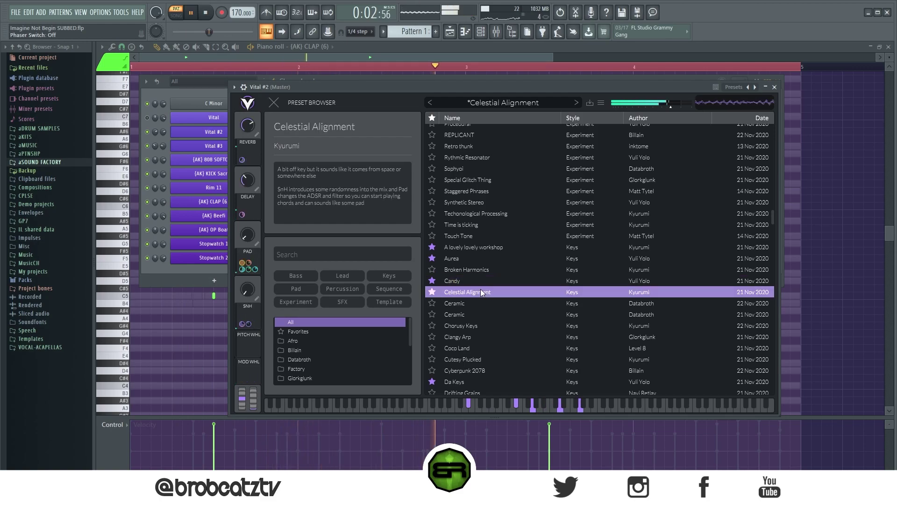
Audition the starred keys presets Da Keys, Gentle, Keystation and Little Dots on Vital #2 during playback
scroll(486, 284, down, 3)
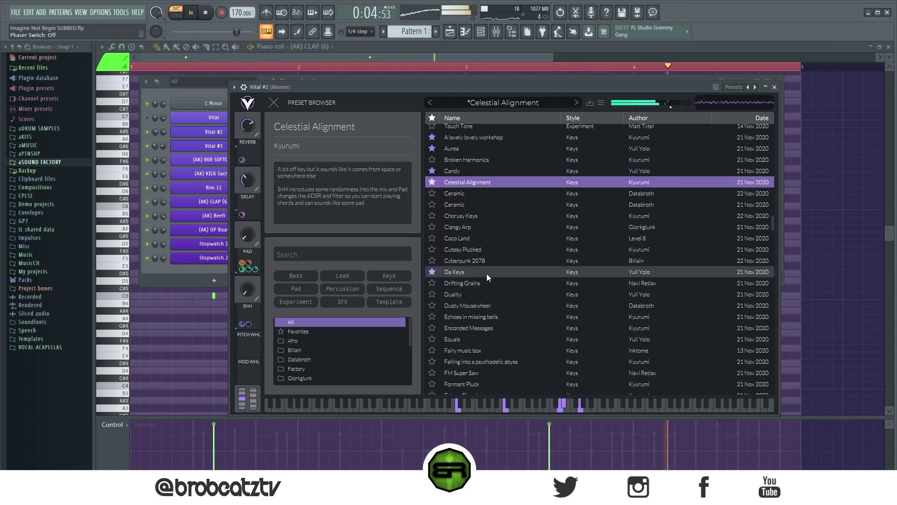
click(487, 273)
scroll(489, 278, down, 2)
scroll(490, 279, down, 3)
click(492, 264)
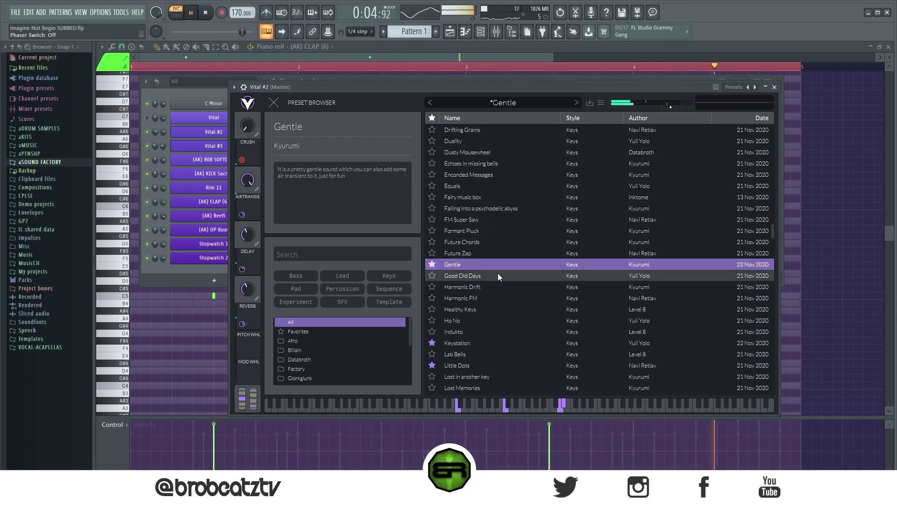
click(481, 341)
scroll(493, 299, down, 2)
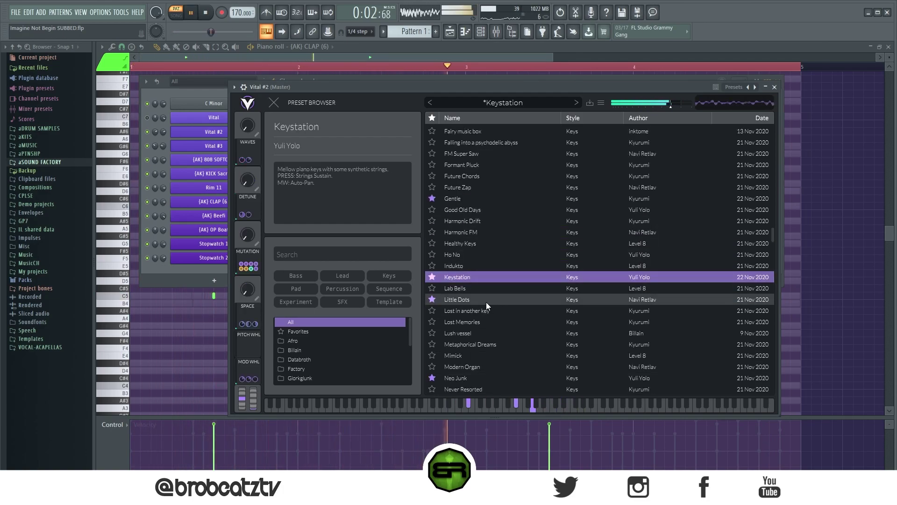
click(489, 300)
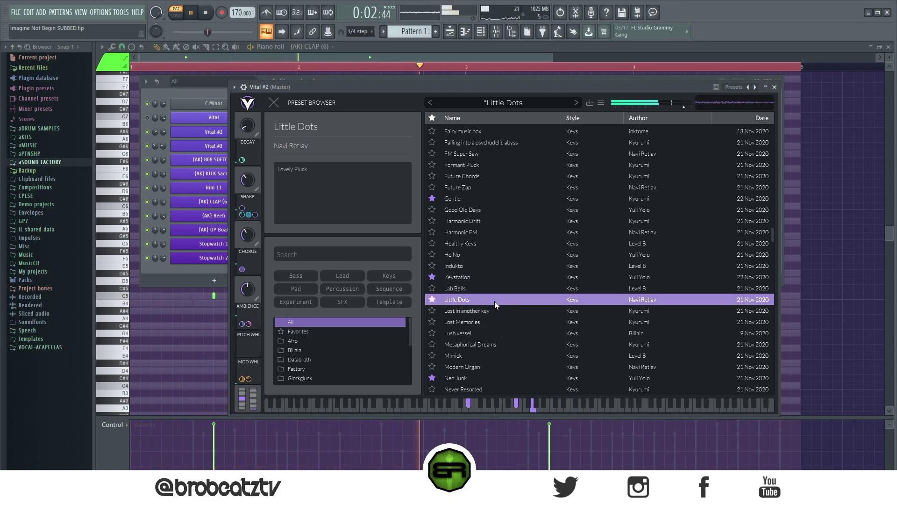
Audition the keys presets Neo Junk, Novel, Nylon Hagiano and Old Tunes on Vital #2 with the pattern
scroll(497, 301, down, 3)
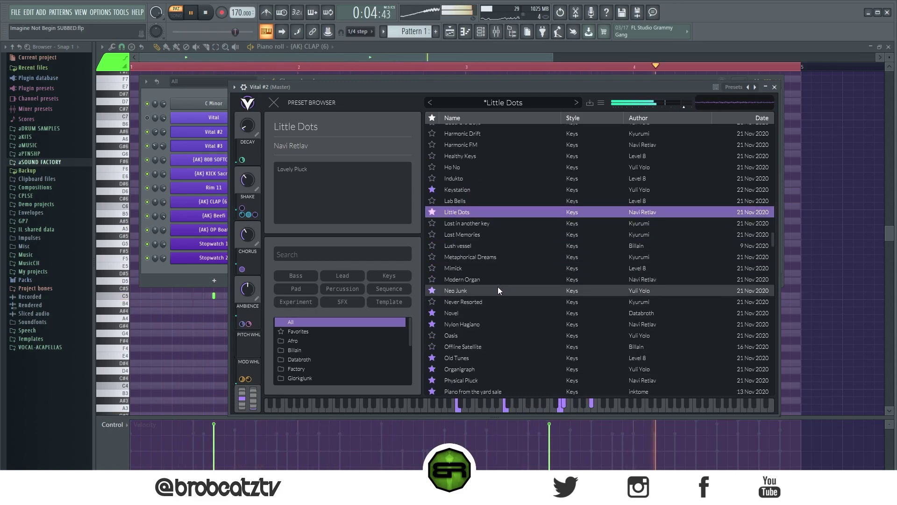
click(498, 290)
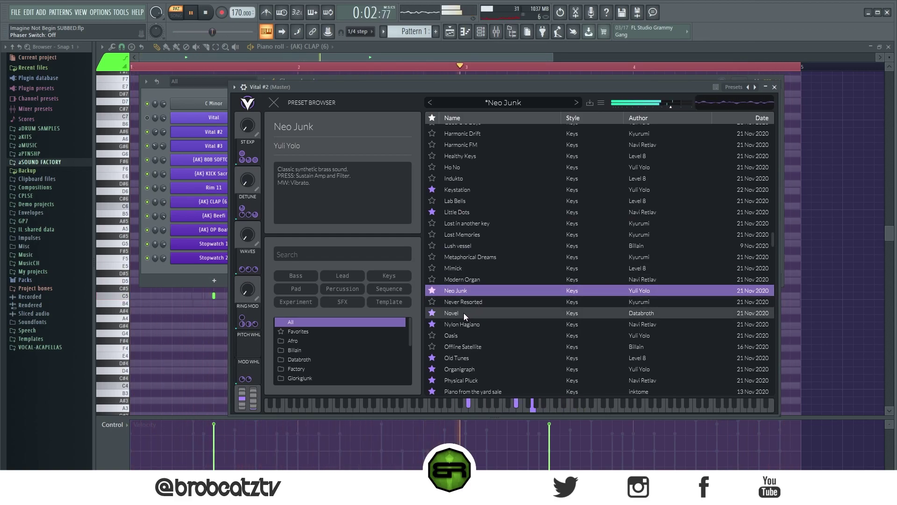
click(495, 310)
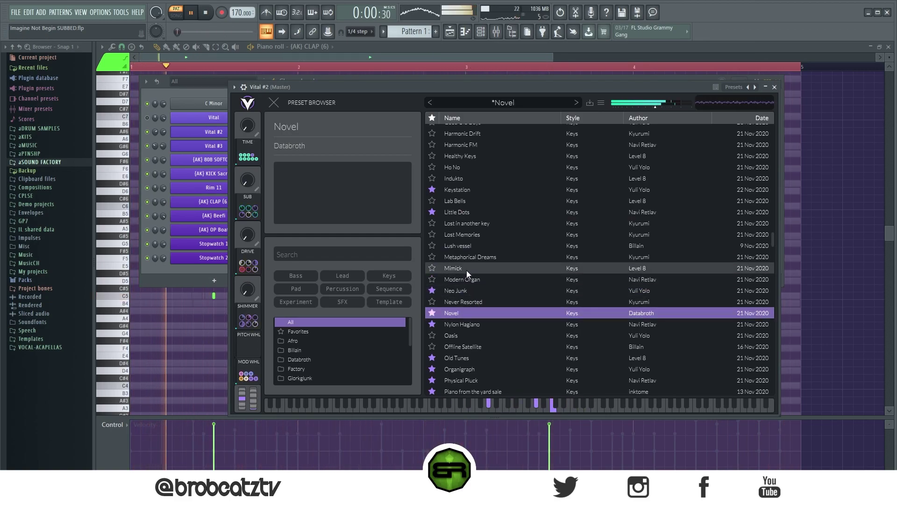
click(483, 323)
scroll(493, 318, down, 5)
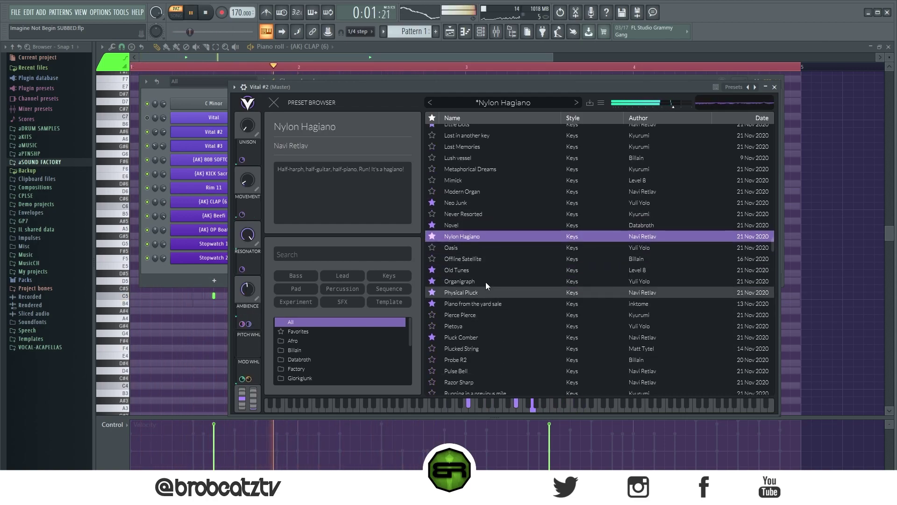
key(space)
click(500, 270)
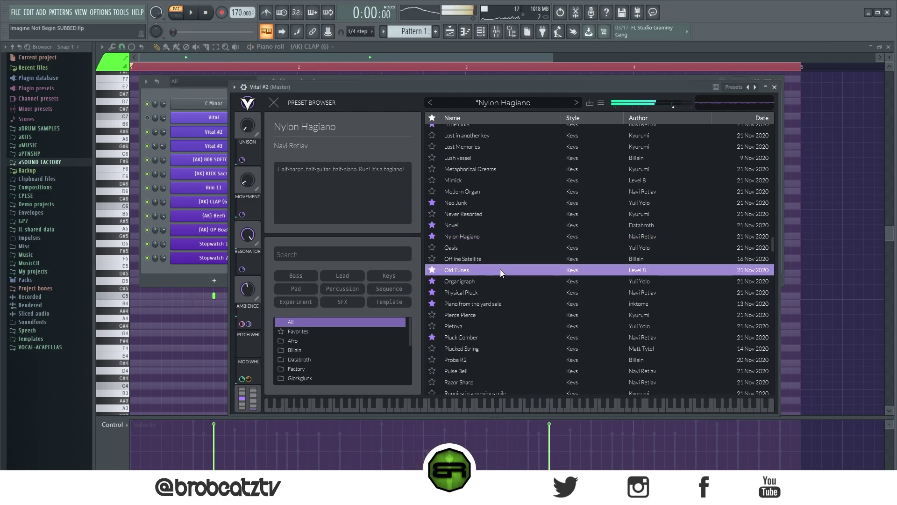
key(space)
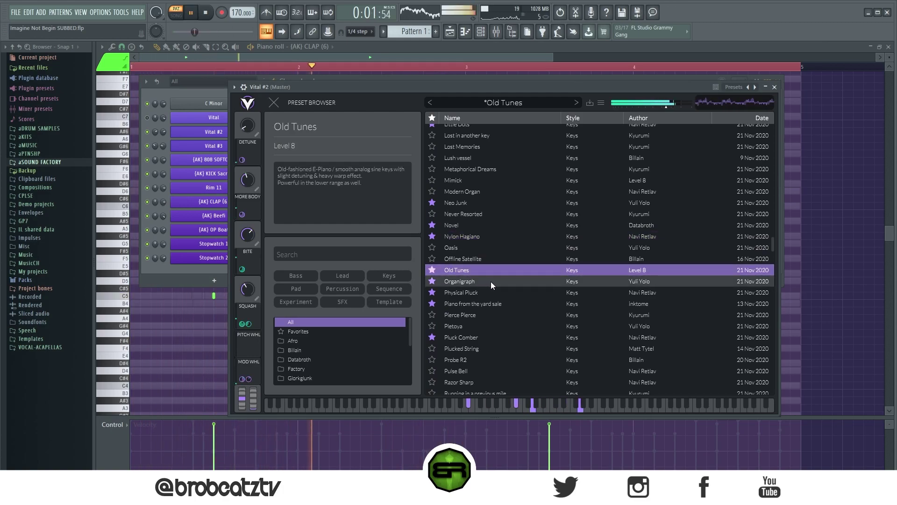
Audition the keys presets Organigraph, Physical Pluck, Piano from the yard sale and Pluck Comber on Vital #2 during playback
click(492, 281)
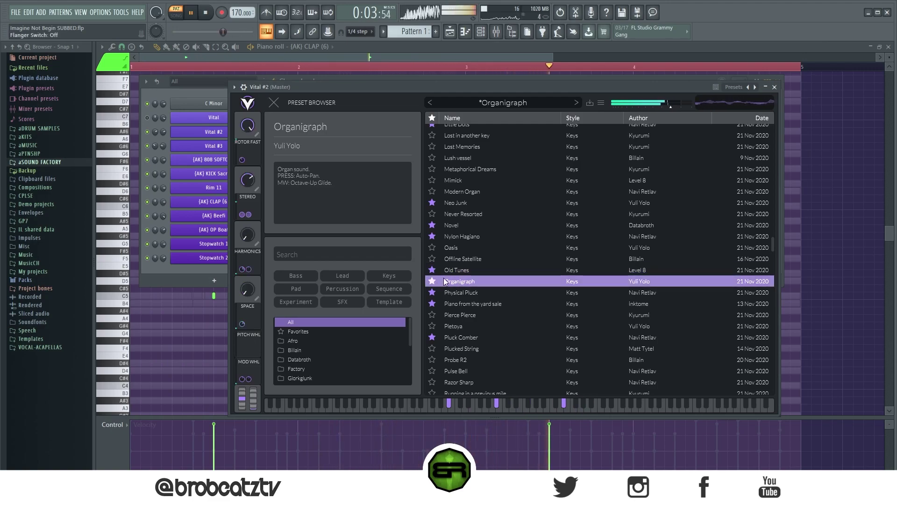
click(505, 293)
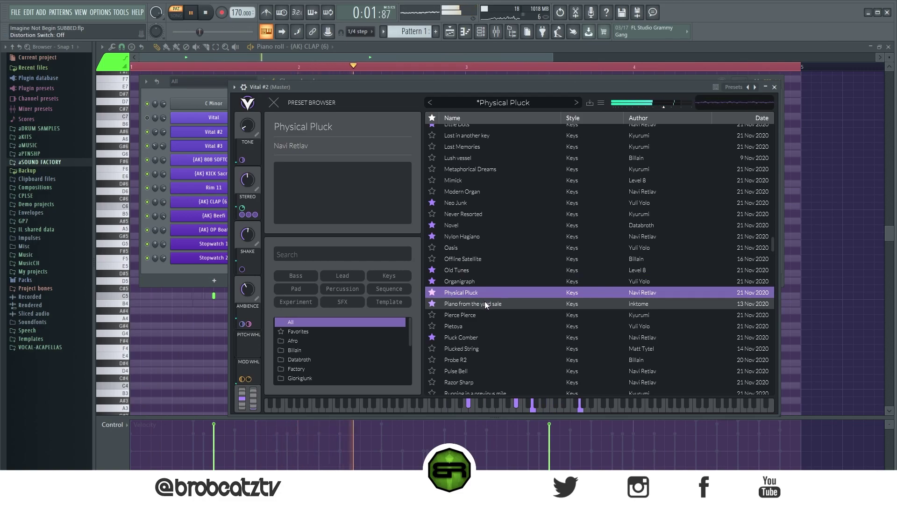
click(485, 302)
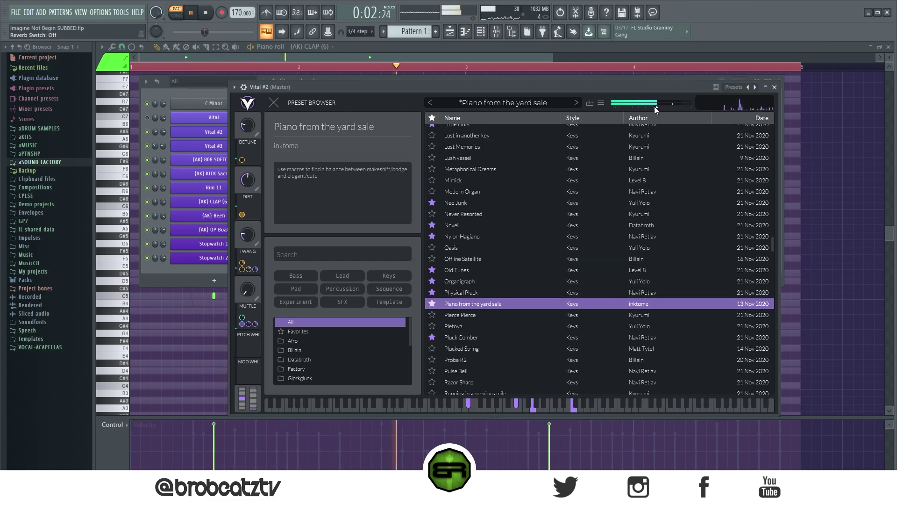
click(512, 326)
click(504, 337)
Audition the starred lead presets Insertion Folding and Memory Runtime on Vital #2, restarting the pattern to rehear Memory Runtime
scroll(509, 318, down, 5)
scroll(509, 285, down, 10)
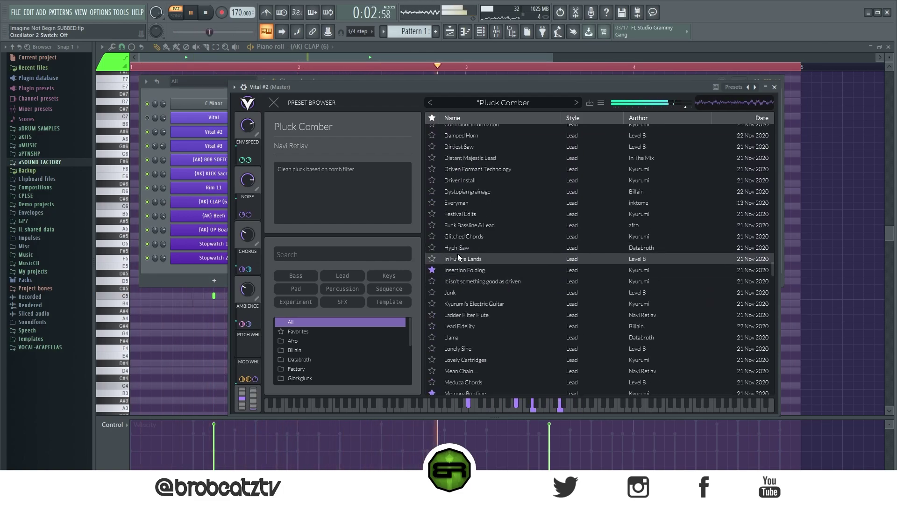
click(472, 271)
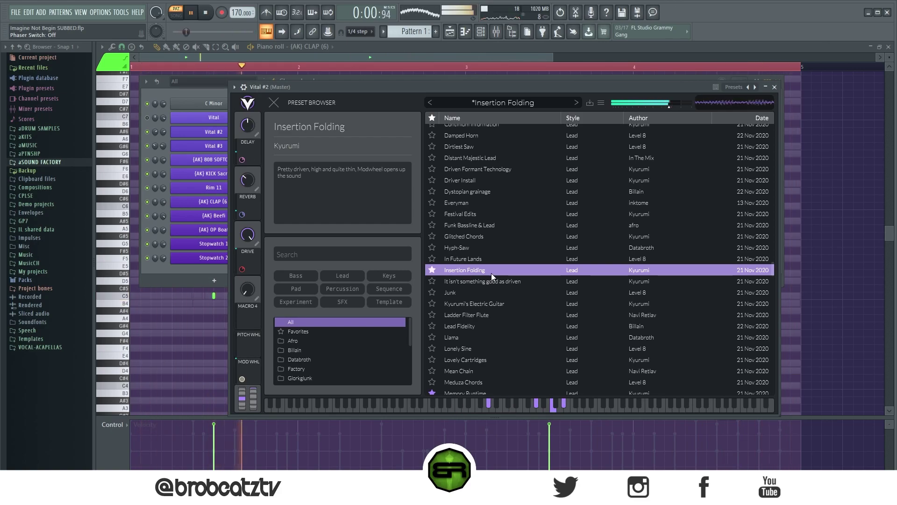
scroll(492, 273, down, 3)
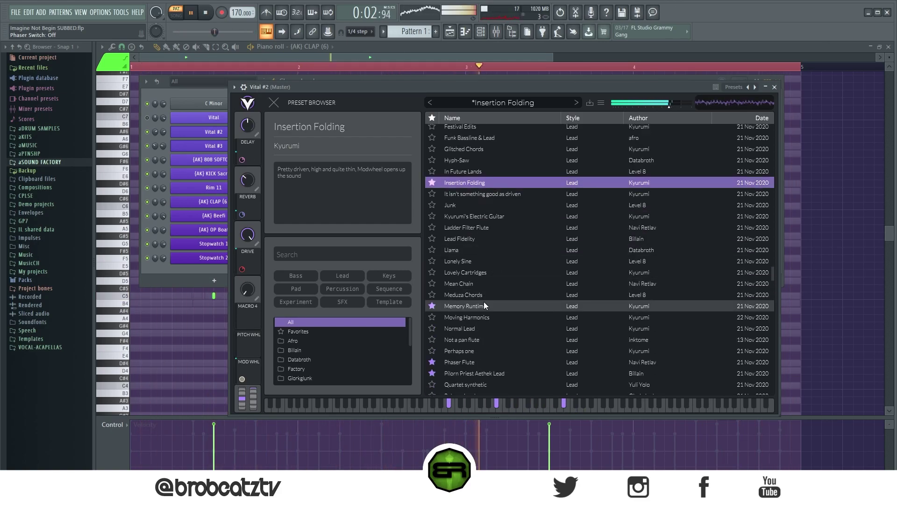
click(484, 306)
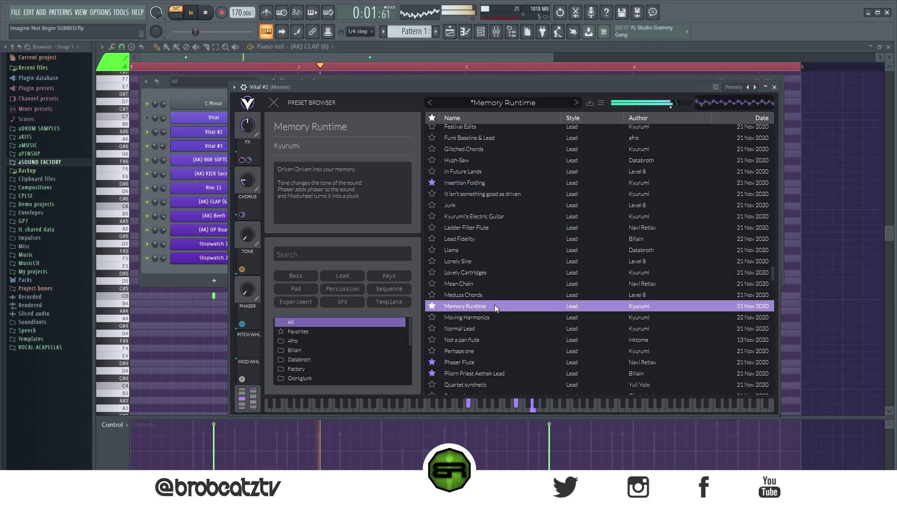
key(space)
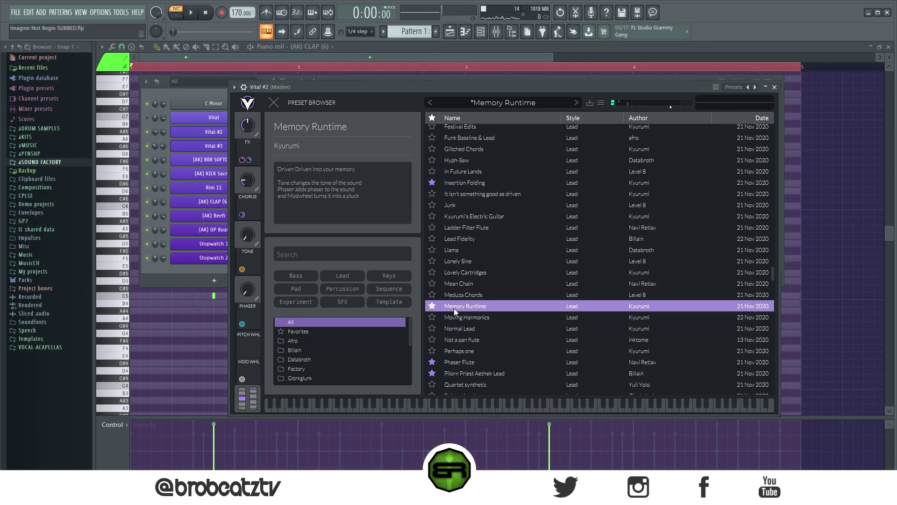
scroll(489, 307, down, 1)
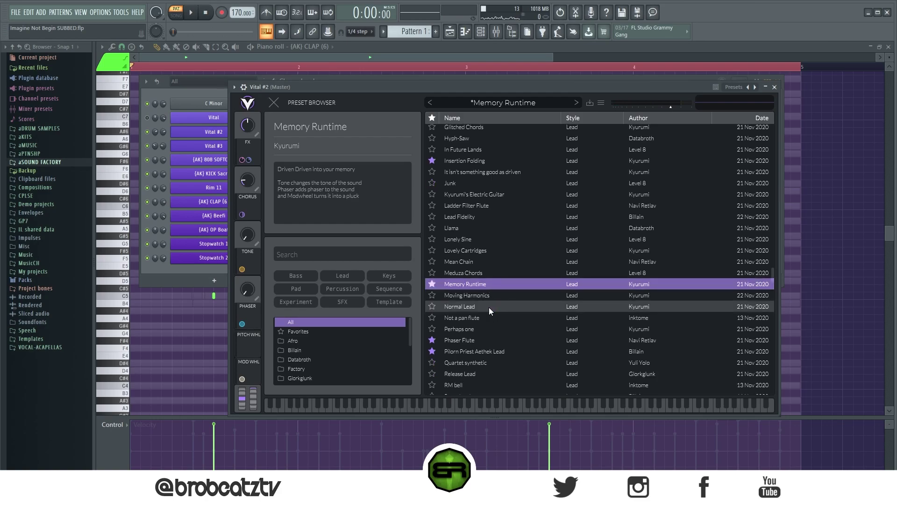
key(space)
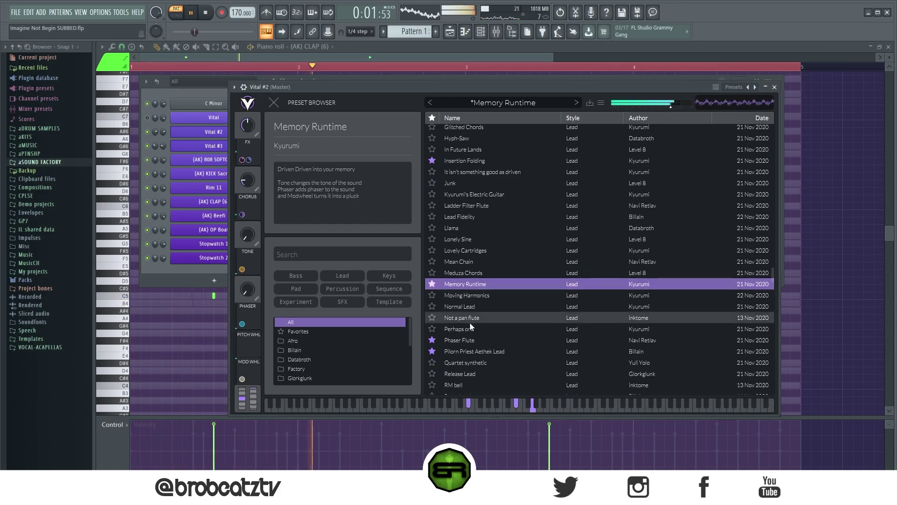
Audition the lead presets Phaser Flute and Pilorn Priest Aethek Lead on Vital #2 with the pattern playing
click(479, 340)
scroll(498, 330, down, 2)
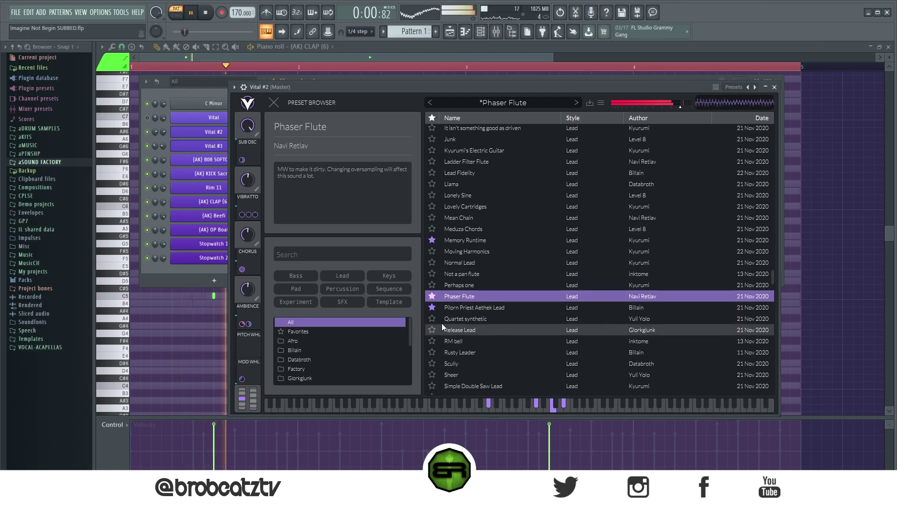
click(509, 307)
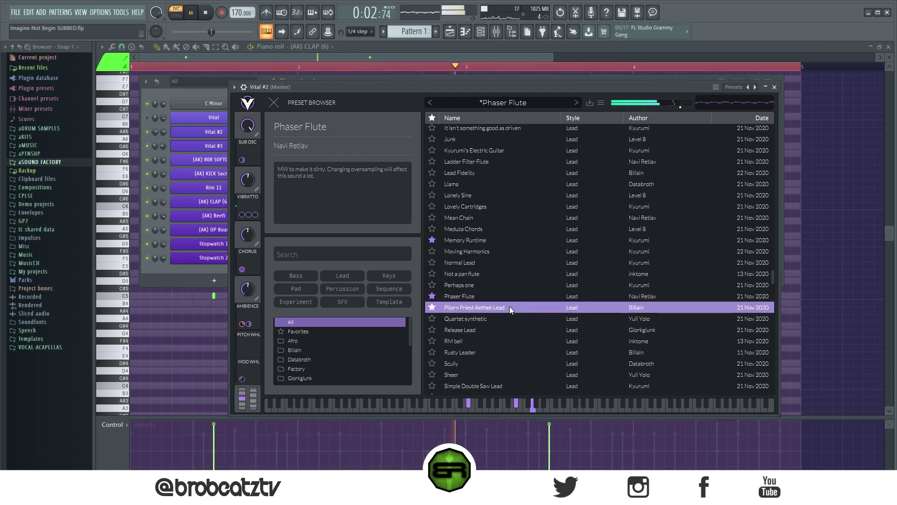
Audition the lead presets Tape Recorder and Warmer on Vital #2, restarting the pattern for each one
scroll(516, 317, down, 8)
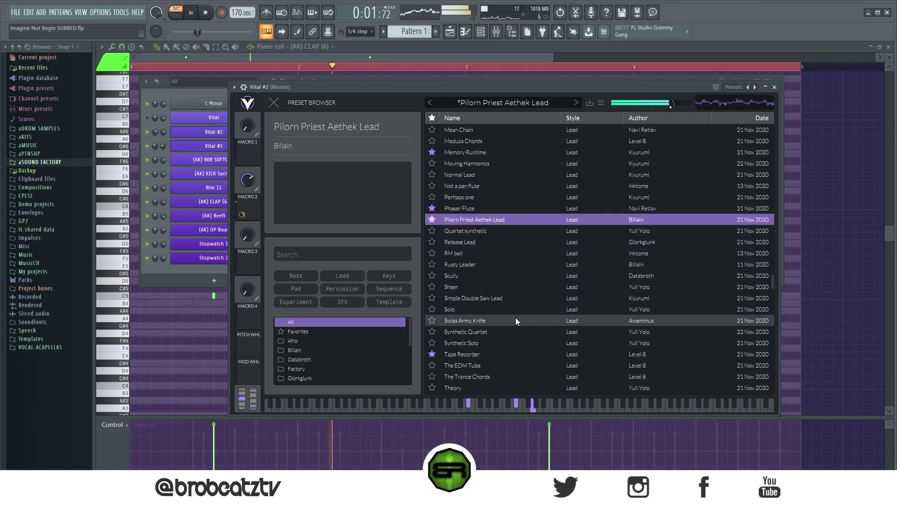
key(space)
click(512, 267)
key(space)
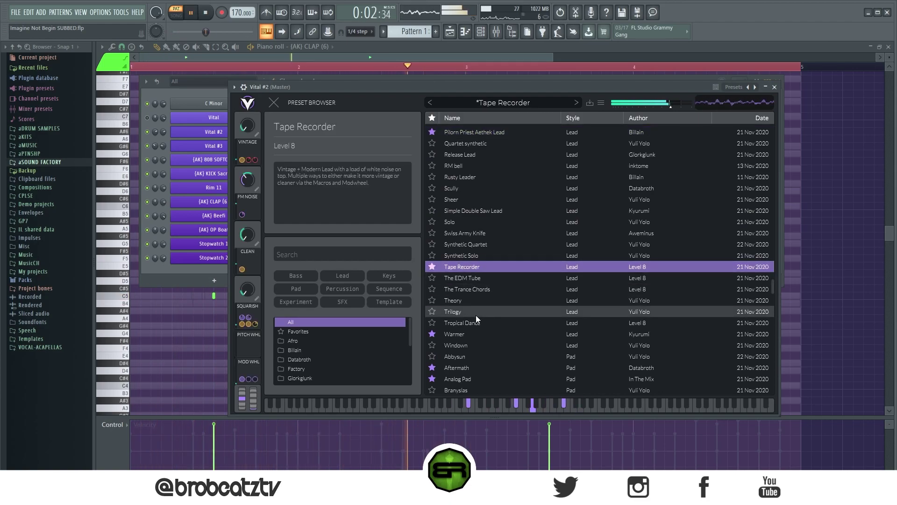
key(space)
click(481, 334)
key(space)
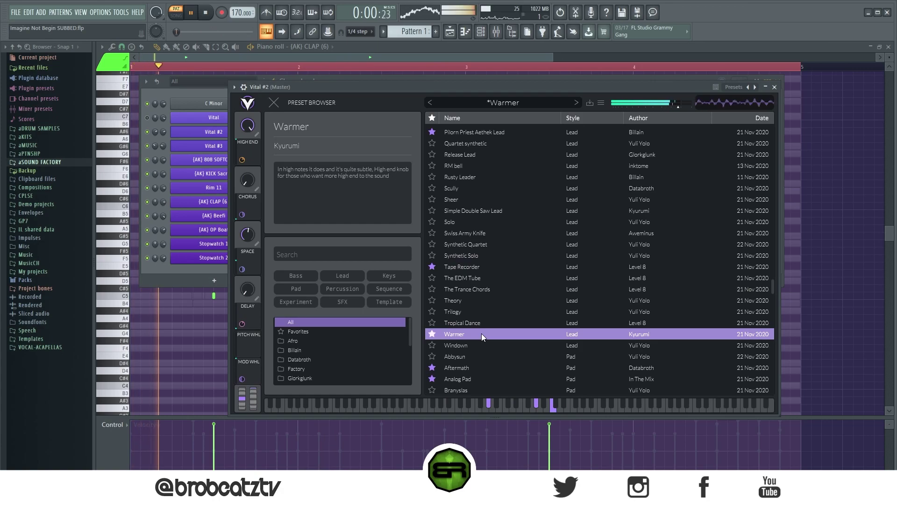
Audition the starred pad presets Aftermath and Analog Pad on Vital #2, restarting the pattern for each one
scroll(481, 333, down, 1)
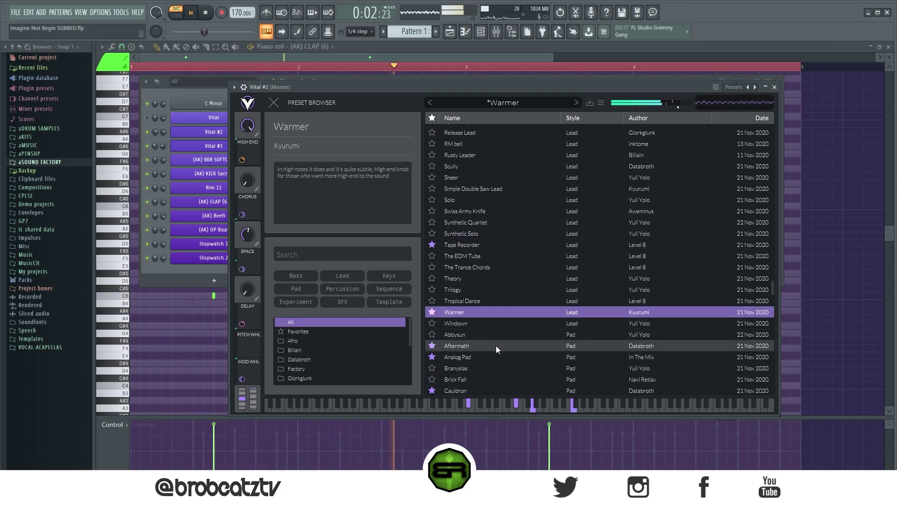
click(489, 345)
key(space)
key(space)
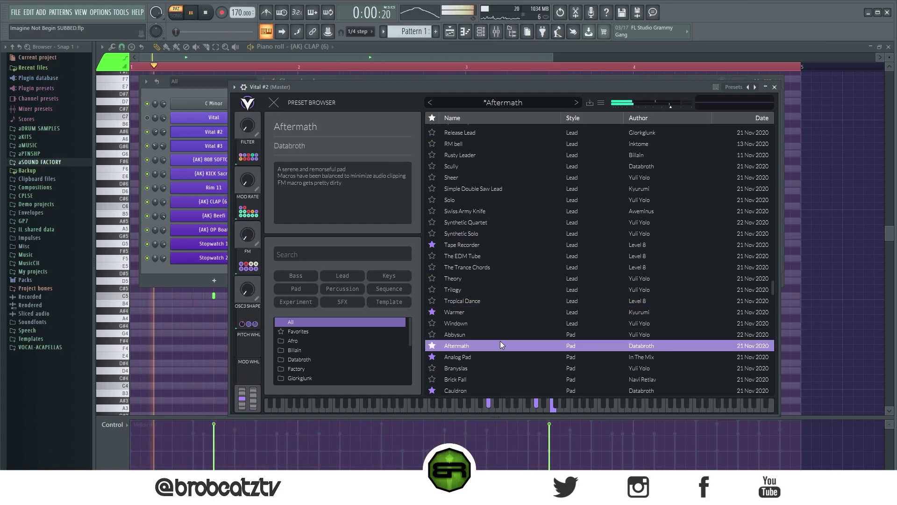
scroll(491, 328, down, 2)
key(space)
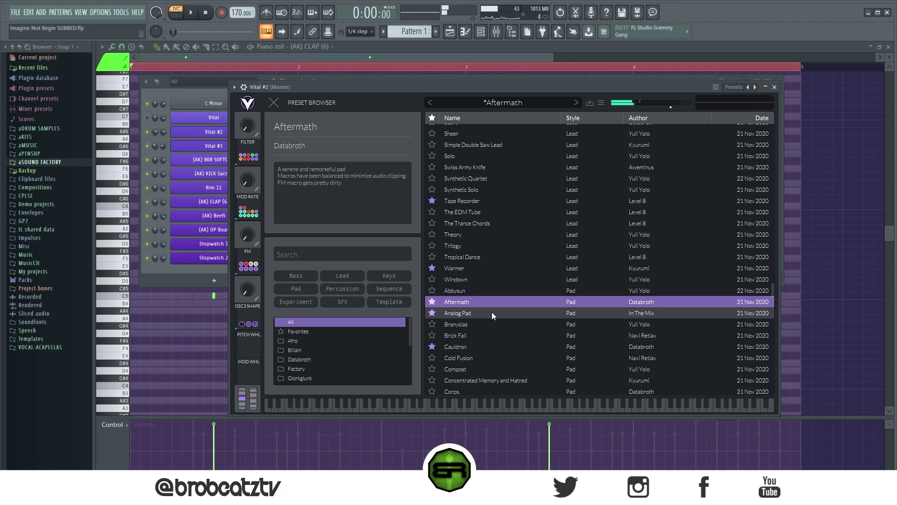
click(501, 310)
scroll(514, 306, down, 2)
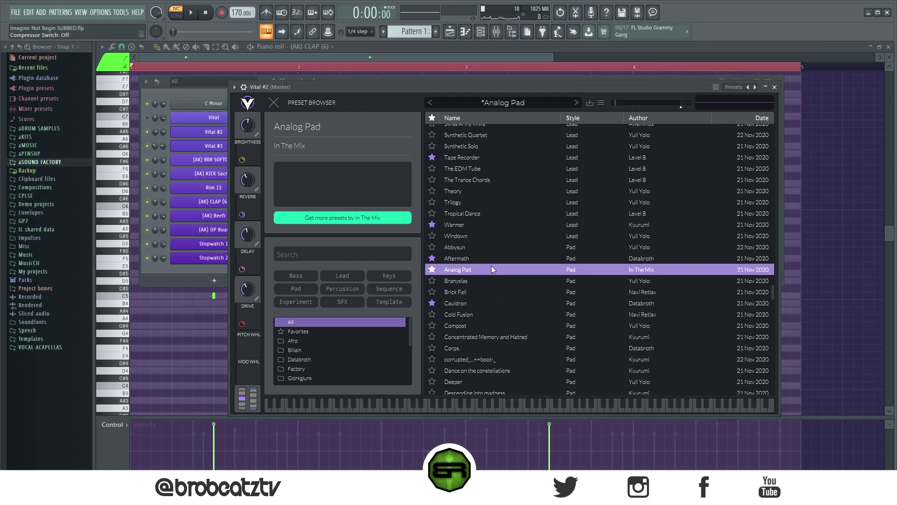
key(space)
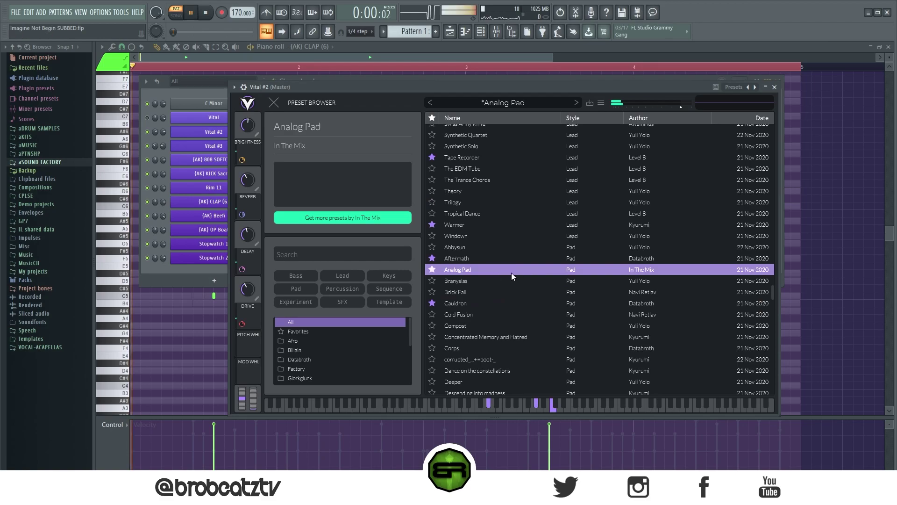
Audition the pad preset Cauldron on Vital #2, load and play Solar 2, and stop playback
click(485, 302)
scroll(526, 282, down, 3)
scroll(526, 278, down, 15)
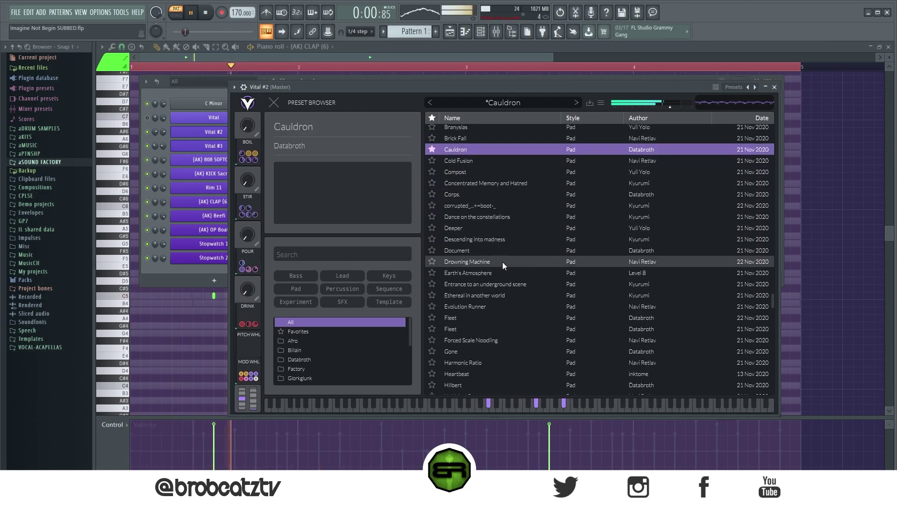
key(space)
scroll(509, 263, up, 2)
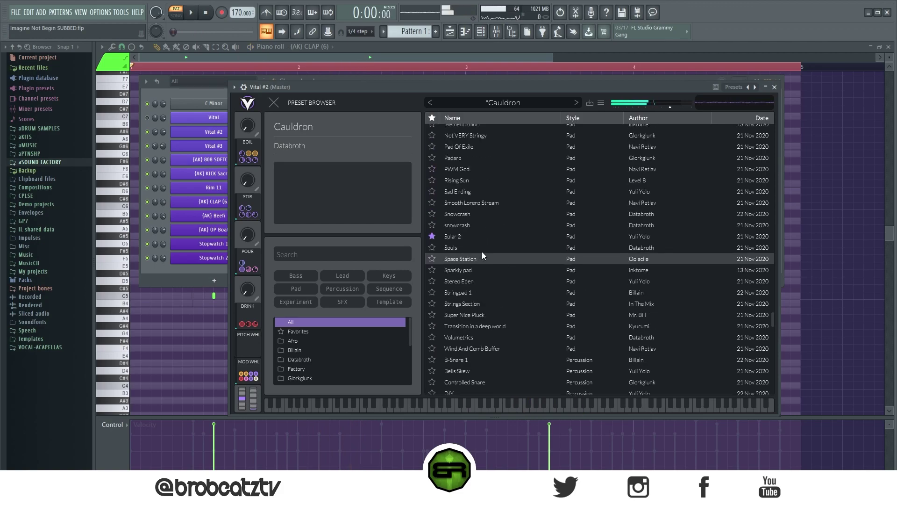
click(483, 237)
key(space)
scroll(519, 259, down, 15)
key(space)
Look through the remaining presets, close the Vital #2 window and reposition the Channel rack slightly
scroll(514, 286, down, 12)
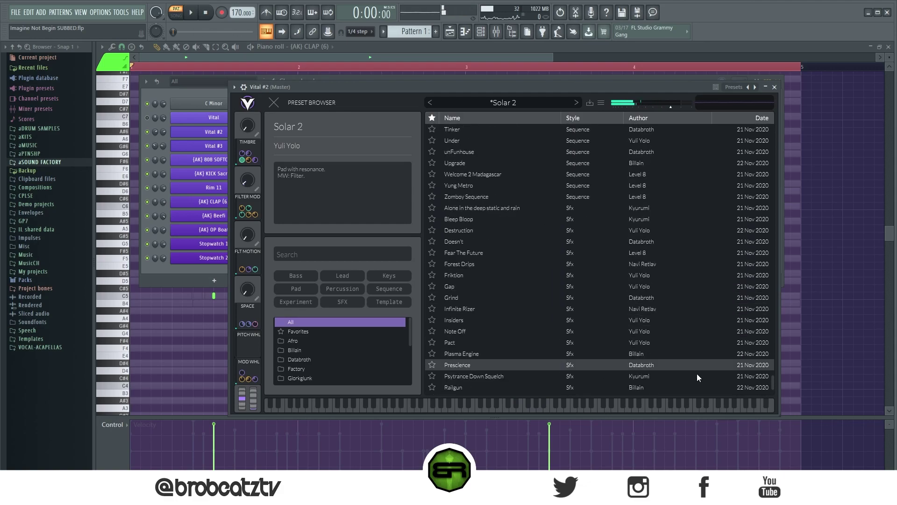
drag(772, 383, 772, 248)
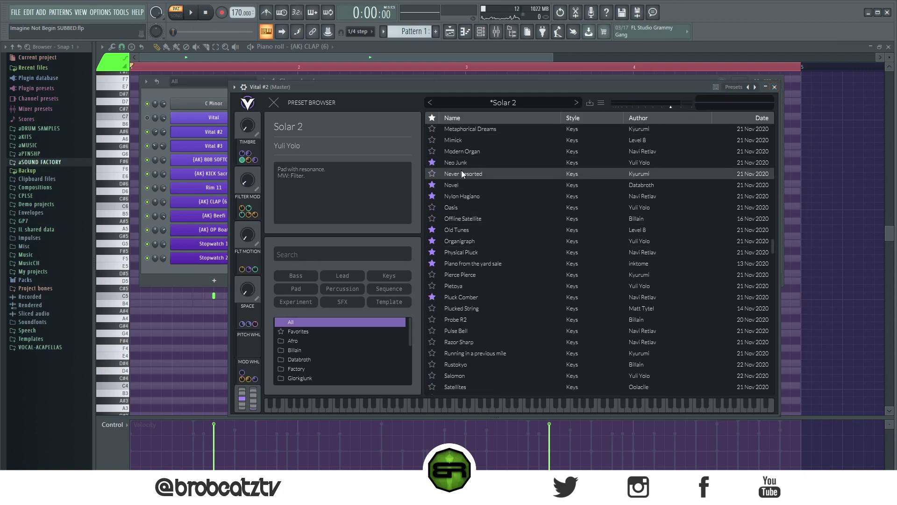
scroll(461, 170, up, 2)
click(775, 87)
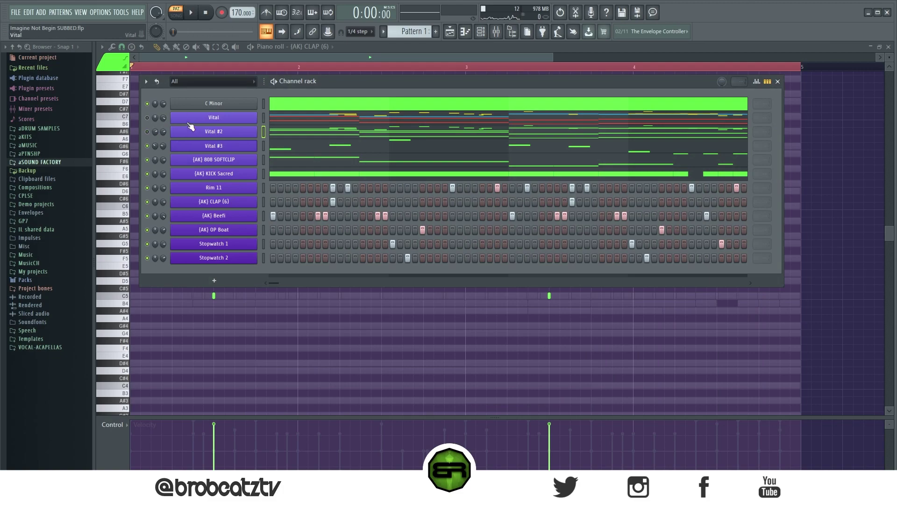
drag(307, 90, 310, 88)
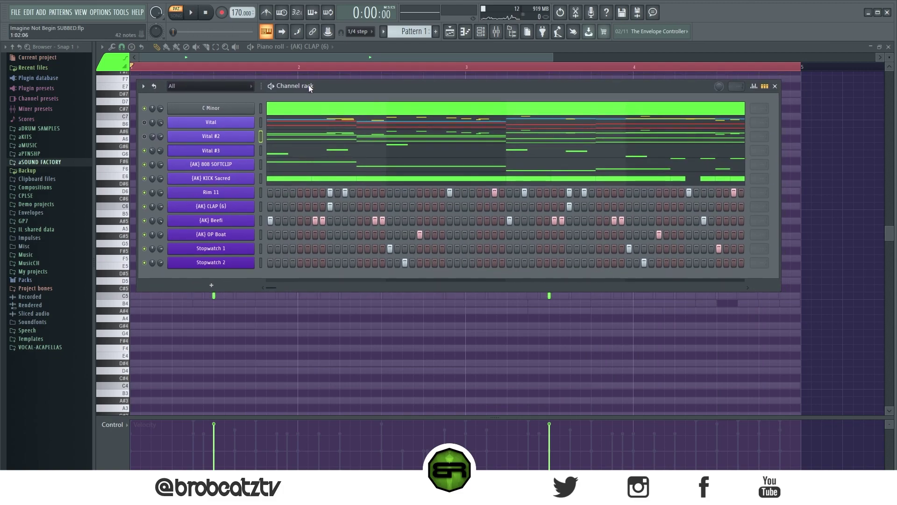